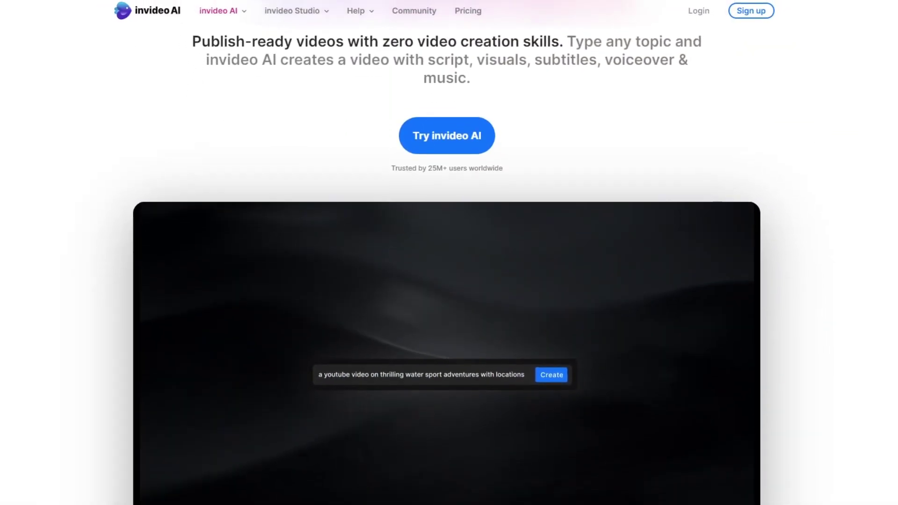
- Enter the edit request 'replace the intro shot with a drone shotclip' in the prompt box
{"action": "scroll", "coordinate": [481, 331], "scroll_direction": "down", "scroll_amount": 5}
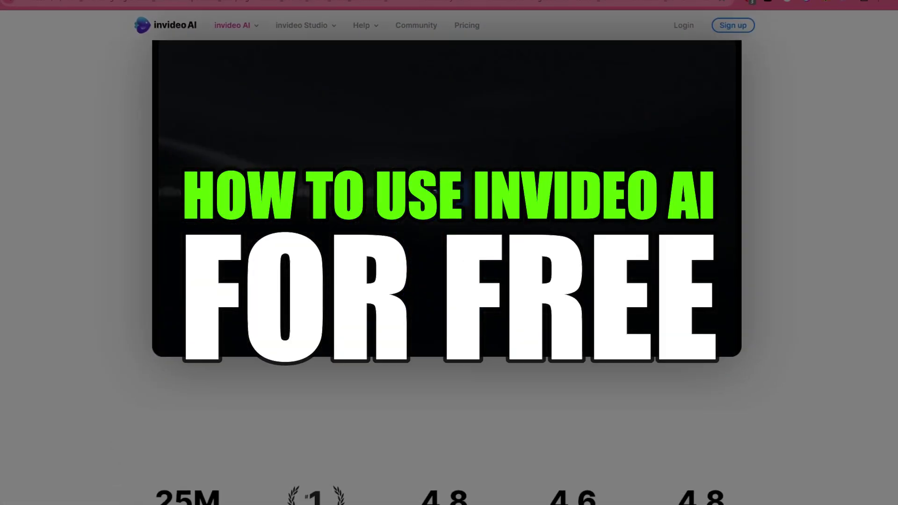
{"action": "scroll", "coordinate": [447, 252], "scroll_direction": "down", "scroll_amount": 5}
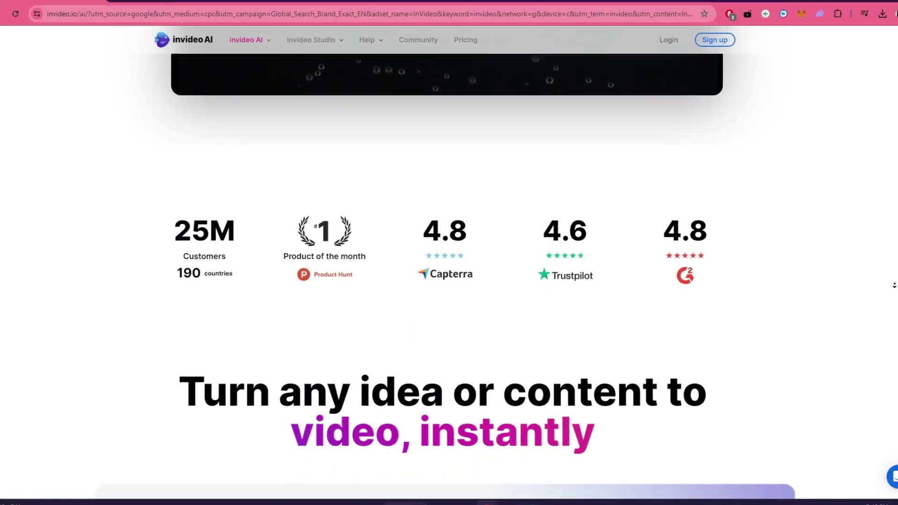
{"action": "scroll", "coordinate": [894, 285], "scroll_direction": "down", "scroll_amount": 5}
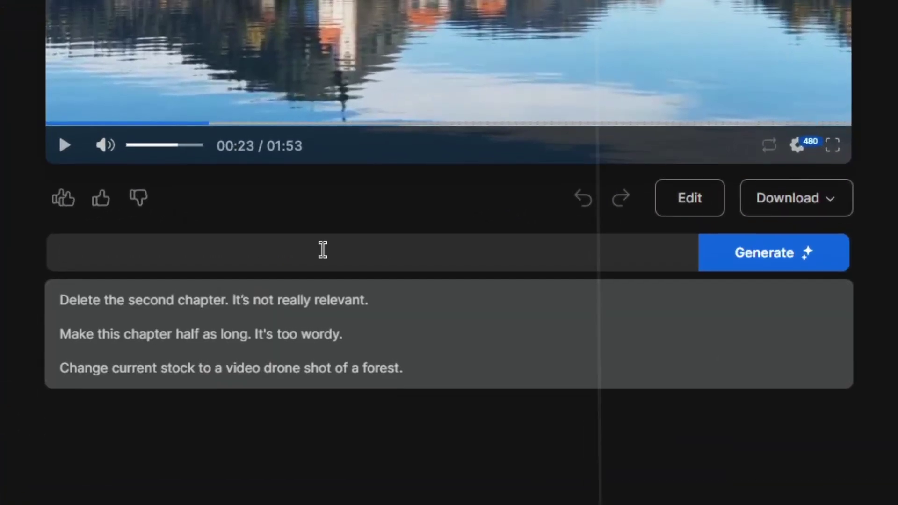
{"action": "type", "text": "replace the intro shot wit"}
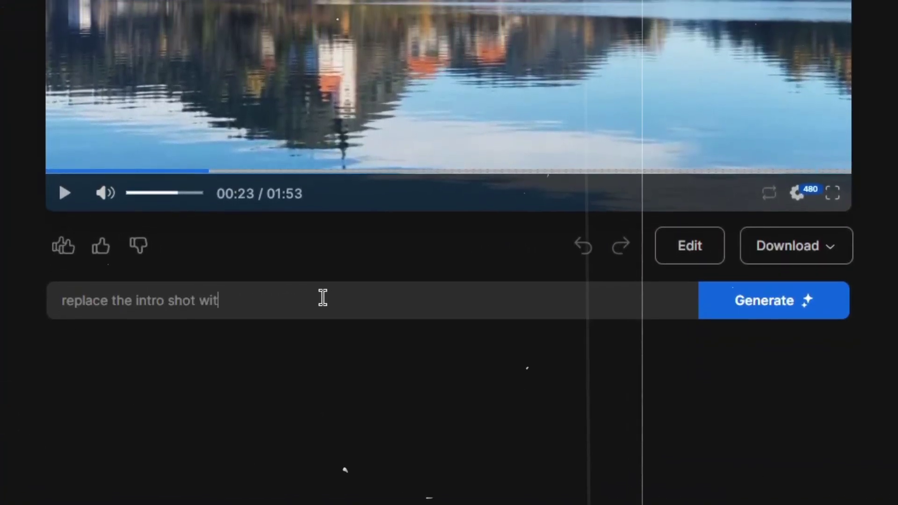
{"action": "type", "text": "h a drone shot"}
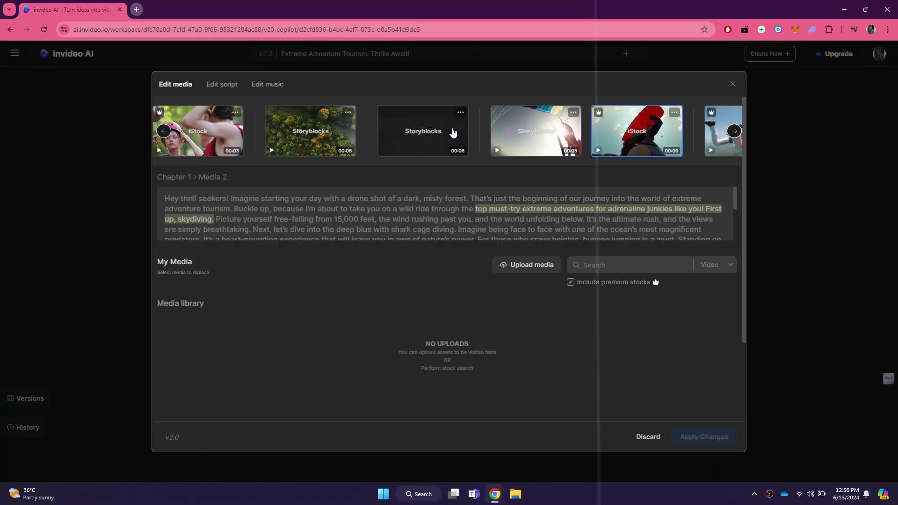
- Replace the opening clip with a sunlit forest stock clip found by searching 'forest', and apply it
{"action": "left_click", "coordinate": [330, 136]}
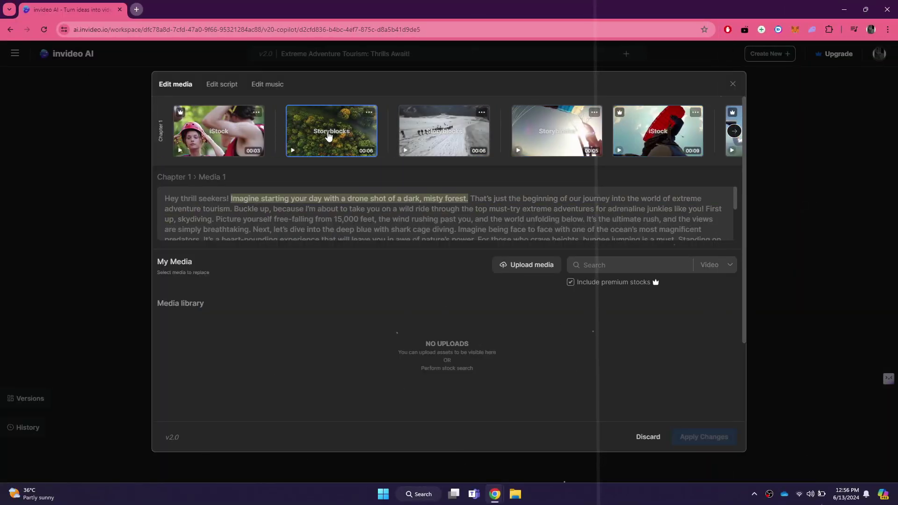
{"action": "left_click", "coordinate": [593, 263]}
{"action": "type", "text": "forest"}
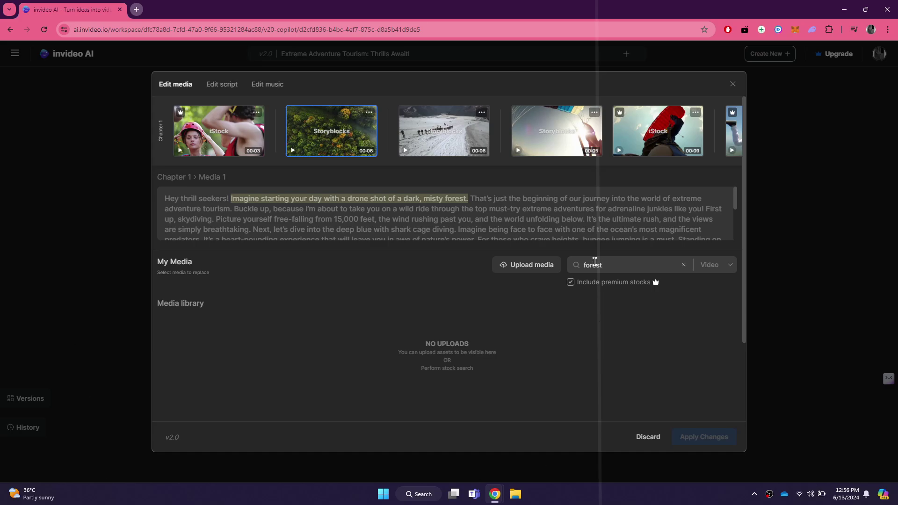
{"action": "key", "text": "Return"}
{"action": "scroll", "coordinate": [516, 290], "scroll_direction": "down", "scroll_amount": 3}
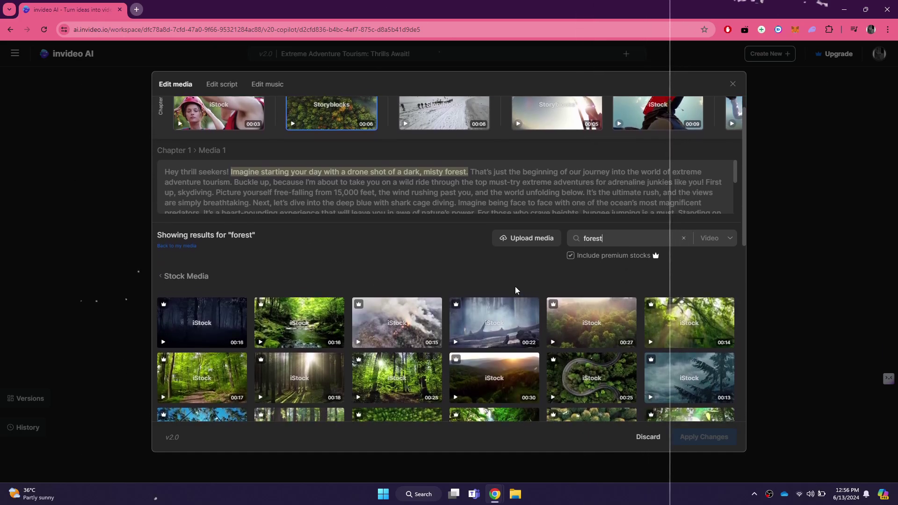
{"action": "scroll", "coordinate": [516, 291], "scroll_direction": "down", "scroll_amount": 2}
{"action": "scroll", "coordinate": [516, 291], "scroll_direction": "up", "scroll_amount": 1}
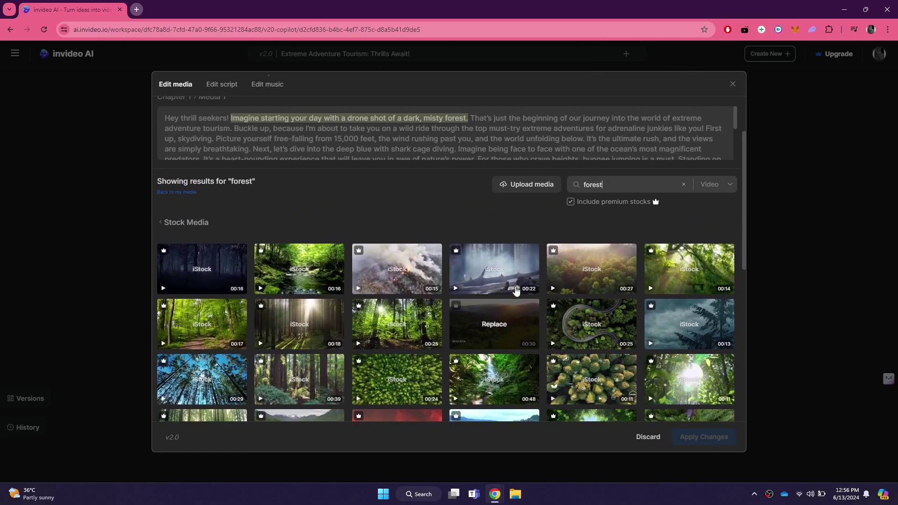
{"action": "left_click", "coordinate": [591, 271]}
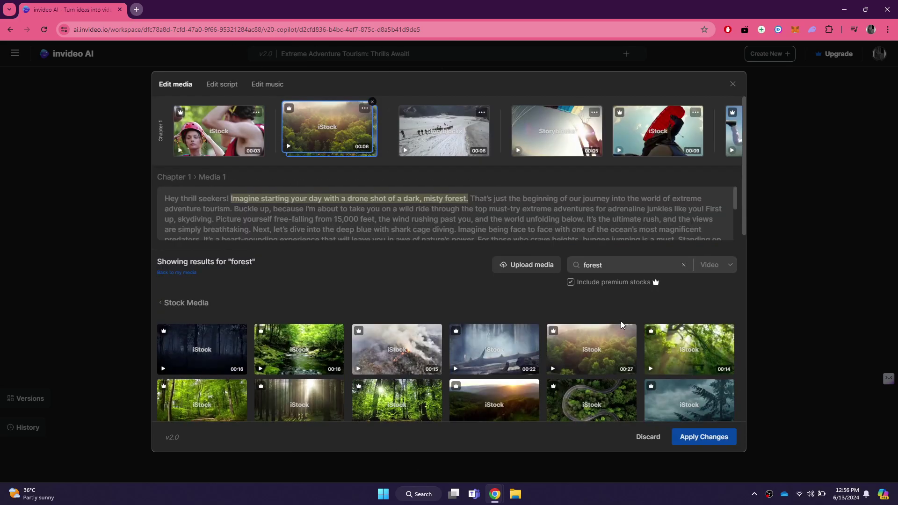
{"action": "left_click", "coordinate": [704, 436]}
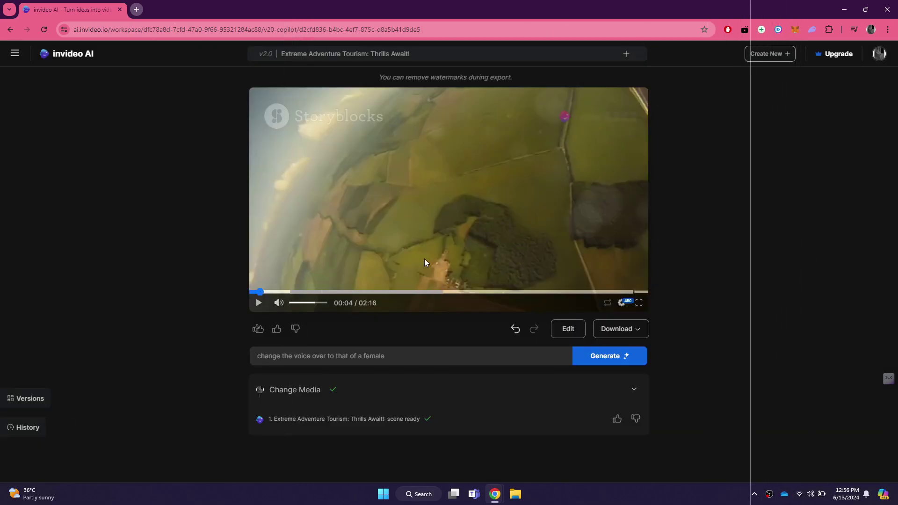
- Preview the updated video, then switch to editing the script and scroll through it
{"action": "left_click", "coordinate": [506, 245]}
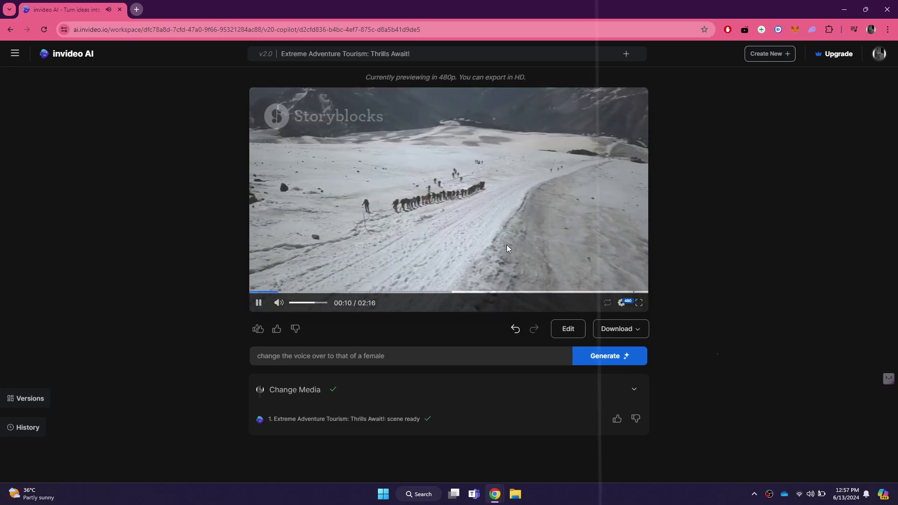
{"action": "left_click", "coordinate": [572, 330]}
{"action": "left_click", "coordinate": [229, 90]}
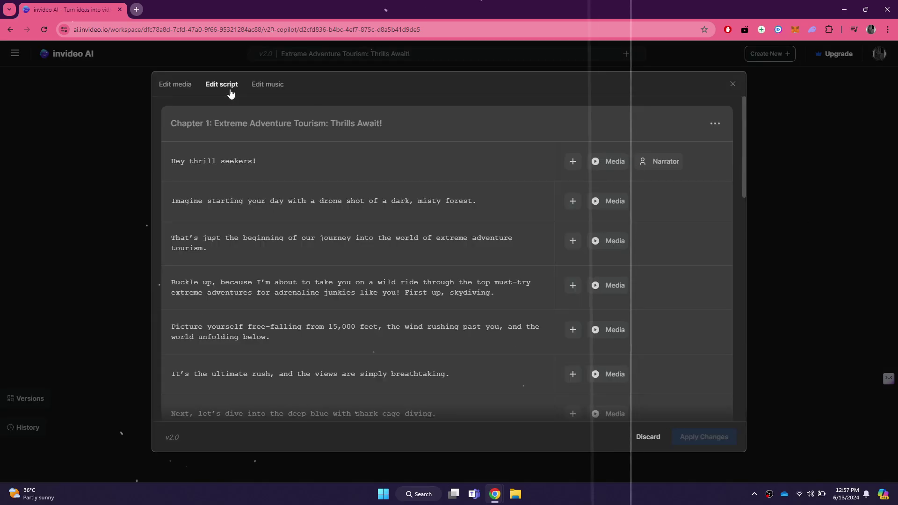
{"action": "scroll", "coordinate": [482, 251], "scroll_direction": "down", "scroll_amount": 1}
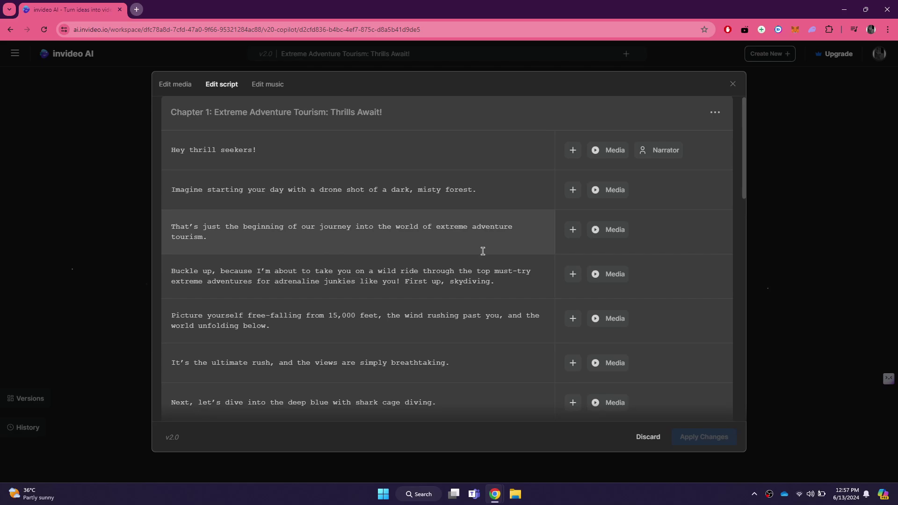
{"action": "scroll", "coordinate": [483, 251], "scroll_direction": "down", "scroll_amount": 4}
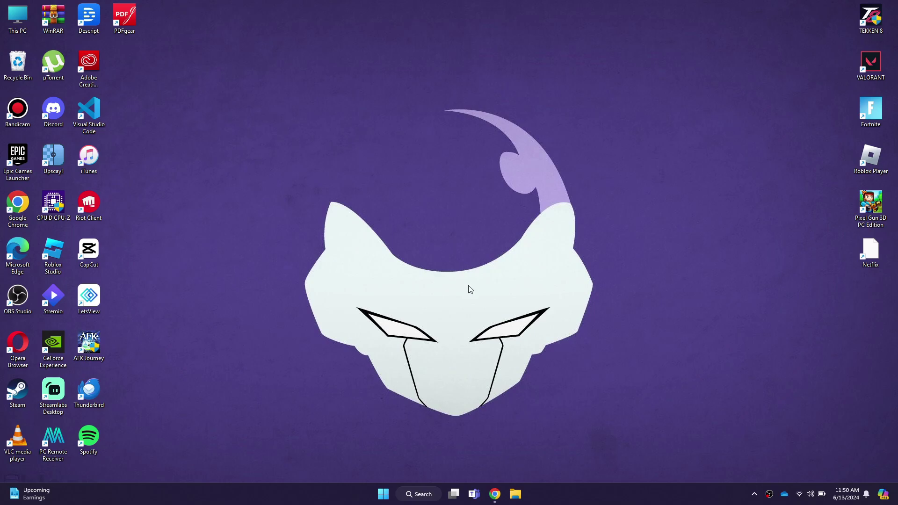
- In Chrome, search Google for 'invide' and go to the invideo AI website
{"action": "mouse_move", "coordinate": [495, 494]}
{"action": "left_click", "coordinate": [523, 438]}
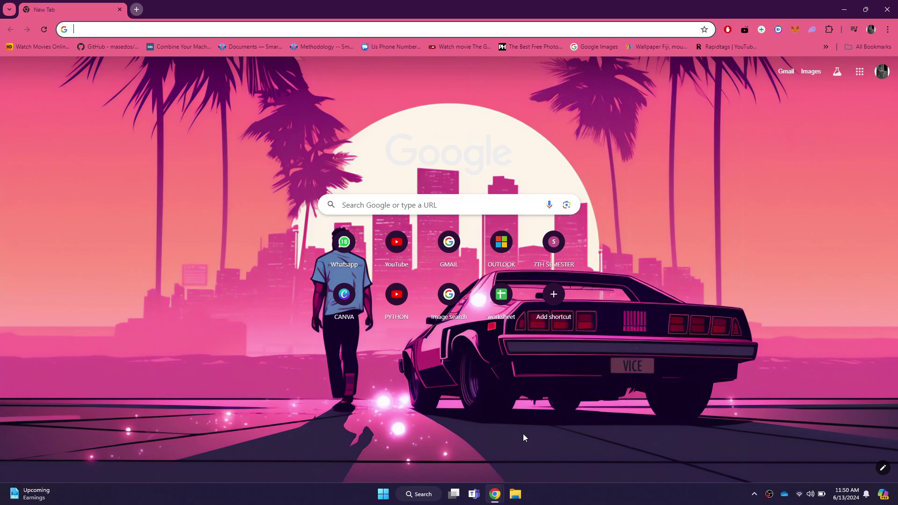
{"action": "type", "text": "invideo"}
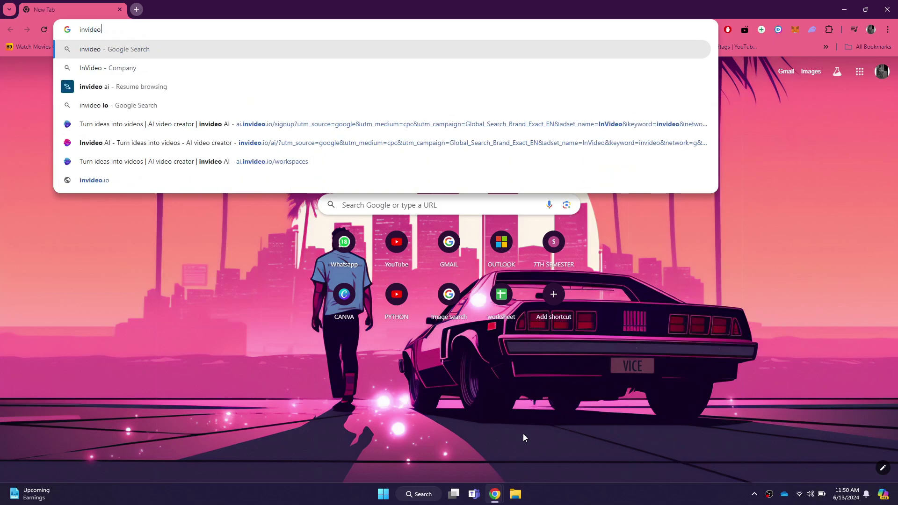
{"action": "key", "text": "Return"}
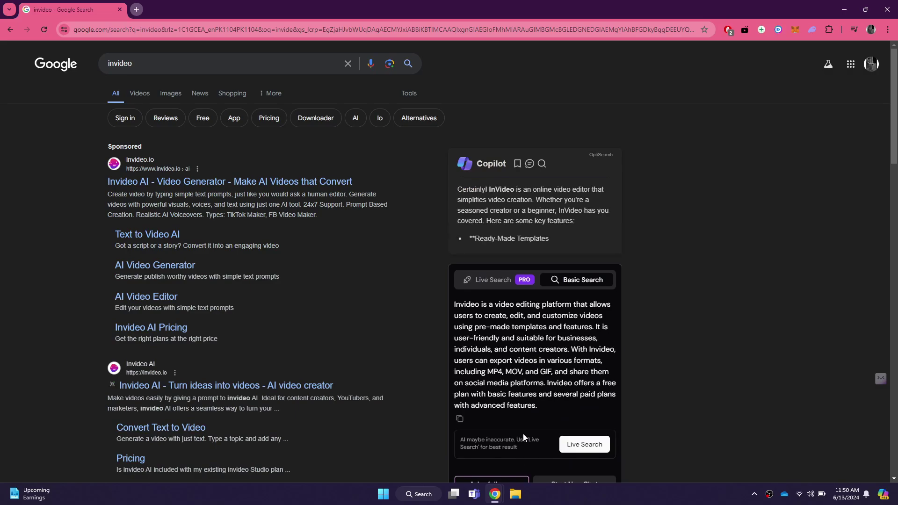
{"action": "left_click", "coordinate": [266, 182]}
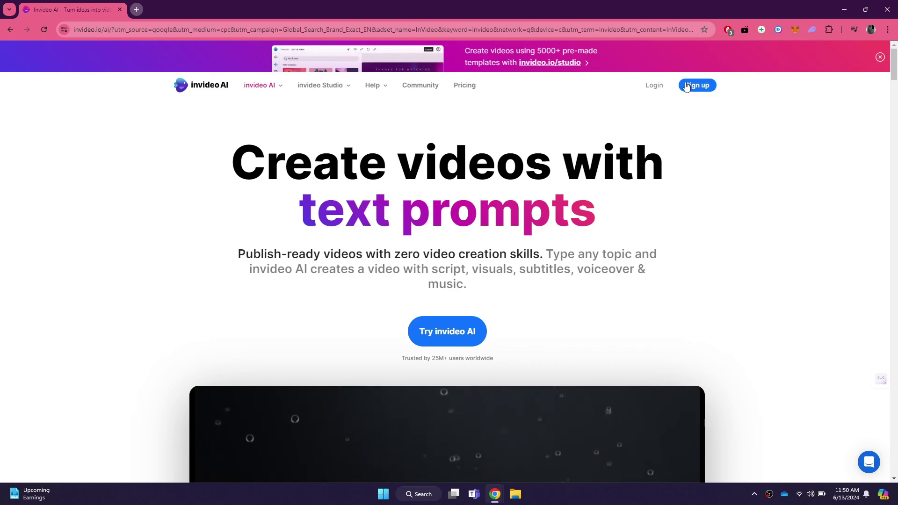
- Go to the invideo AI sign-in page via Login
{"action": "left_click", "coordinate": [654, 86]}
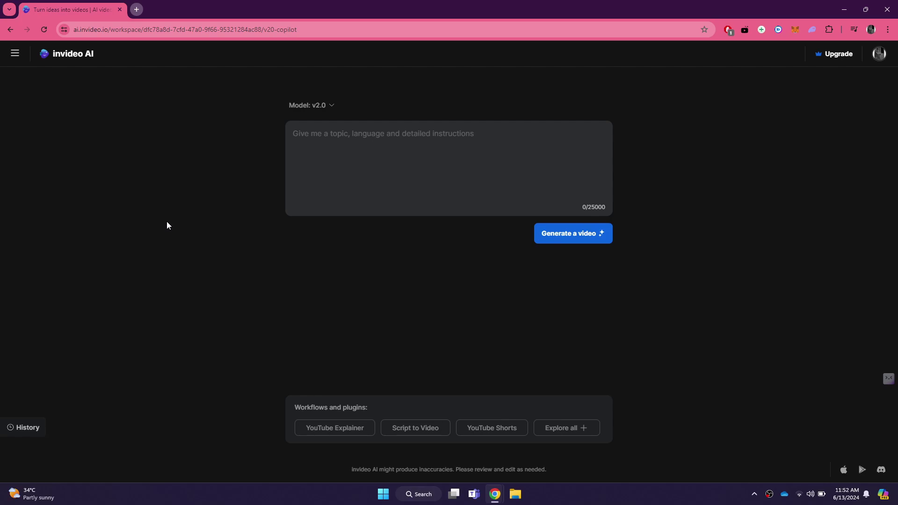
- Keep invideo AI v2.0 as the selected model and open the account menu
{"action": "left_click", "coordinate": [325, 107]}
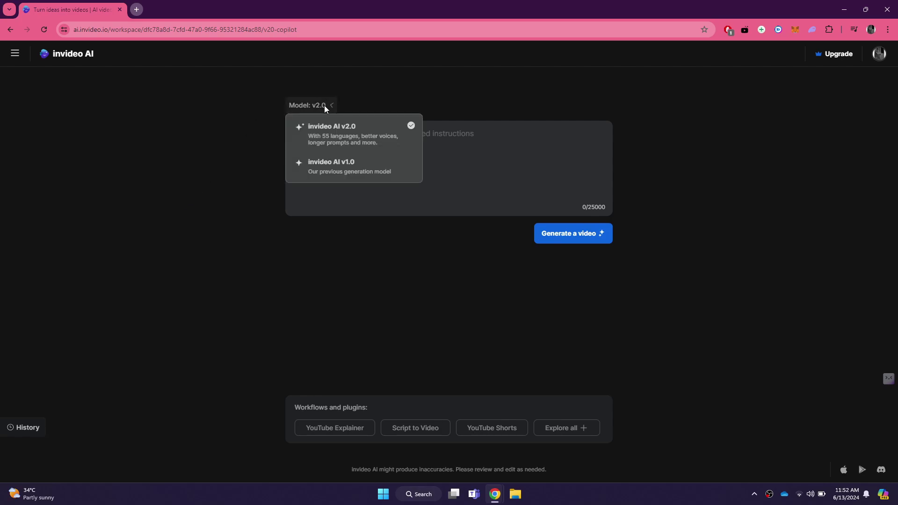
{"action": "left_click", "coordinate": [335, 134]}
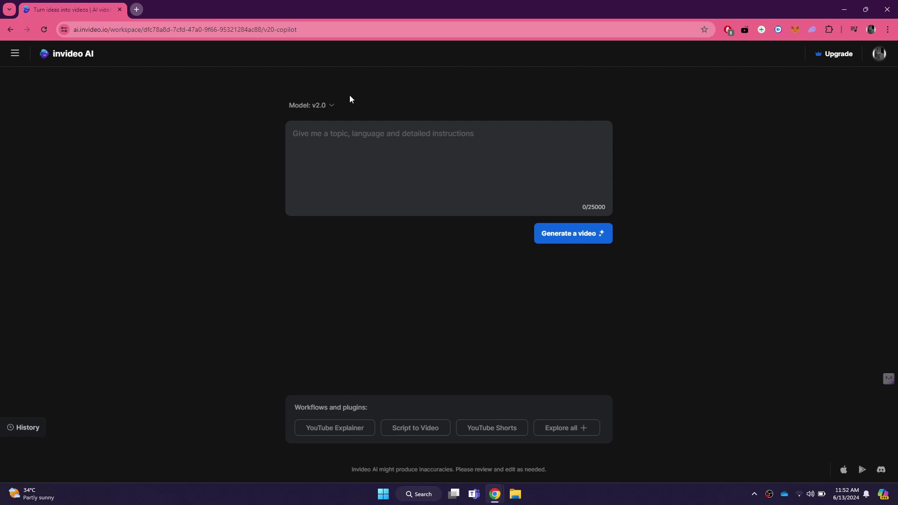
{"action": "left_click", "coordinate": [879, 56]}
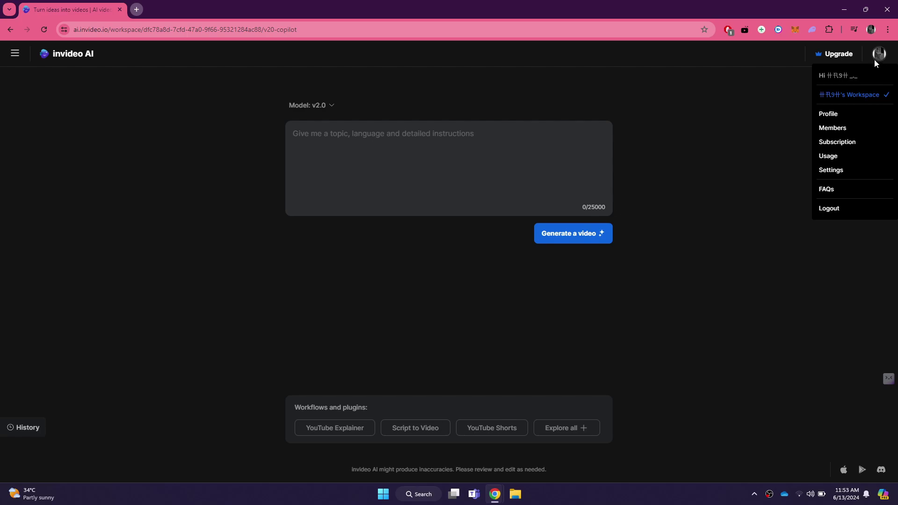
- Open the workspace Settings and switch on Beta features
{"action": "left_click", "coordinate": [837, 170]}
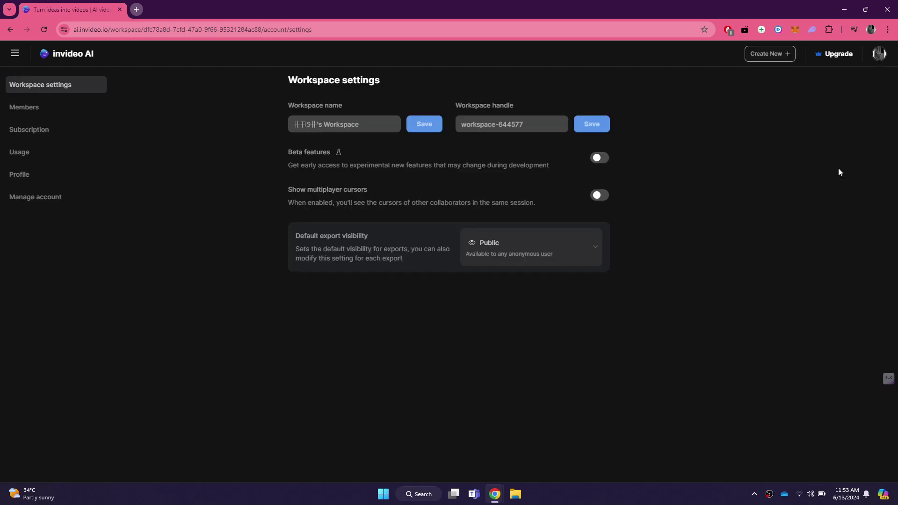
{"action": "left_click", "coordinate": [597, 159]}
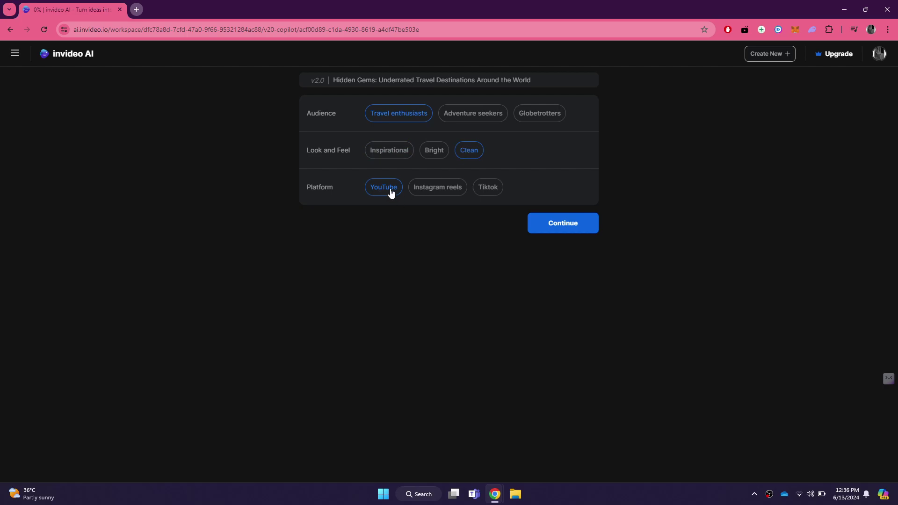
- Continue with Clean look, YouTube and Travel enthusiasts to generate the video
{"action": "left_click", "coordinate": [563, 223]}
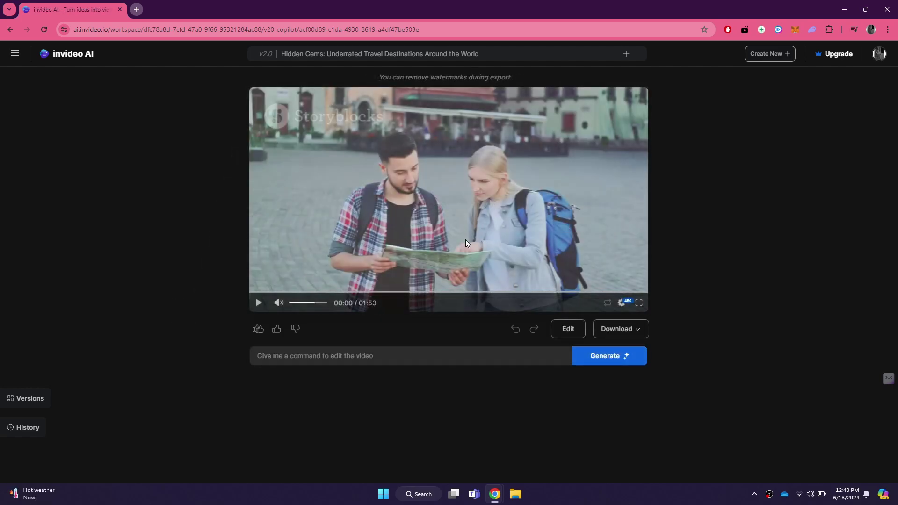
- Watch the video full screen, pausing at the lakeside church scene at 0:23, then exit full screen
{"action": "left_click", "coordinate": [639, 303]}
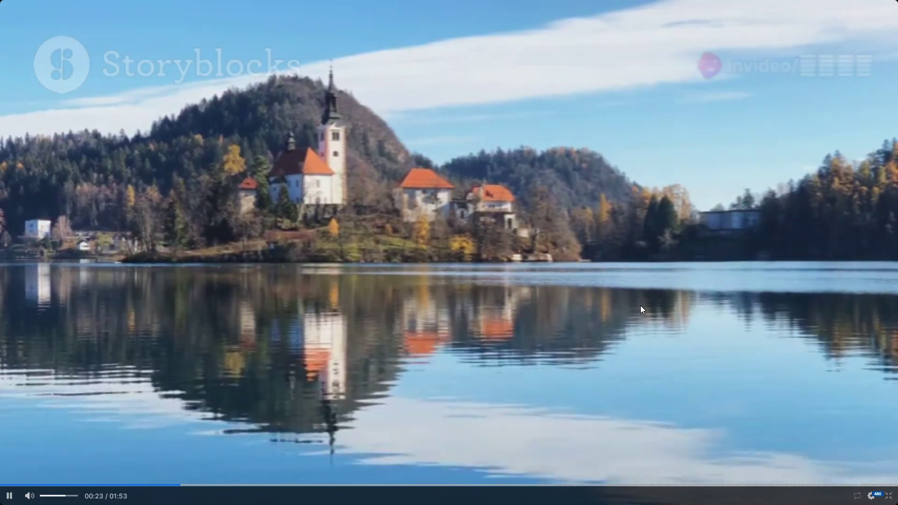
{"action": "key", "text": "space"}
{"action": "key", "text": "Escape"}
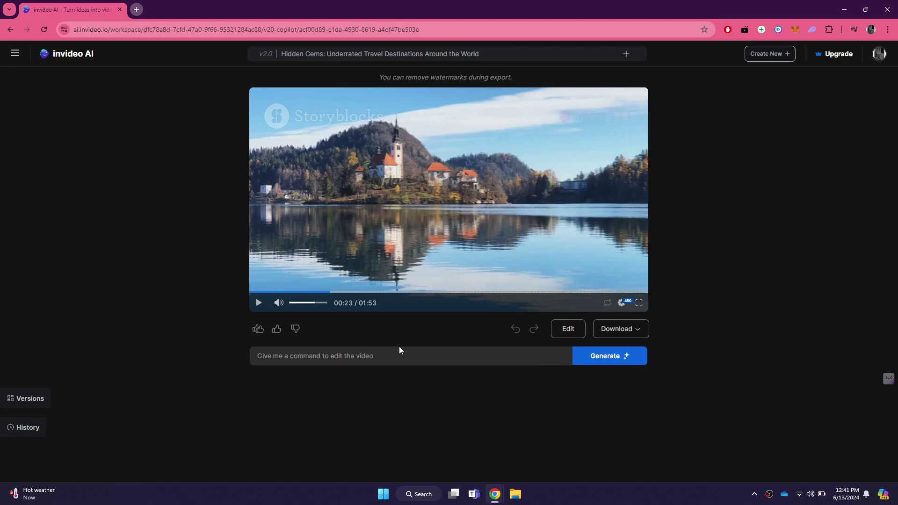
- Submit the edit command 'replace the intro clip with a drone shot'
{"action": "left_click", "coordinate": [386, 355]}
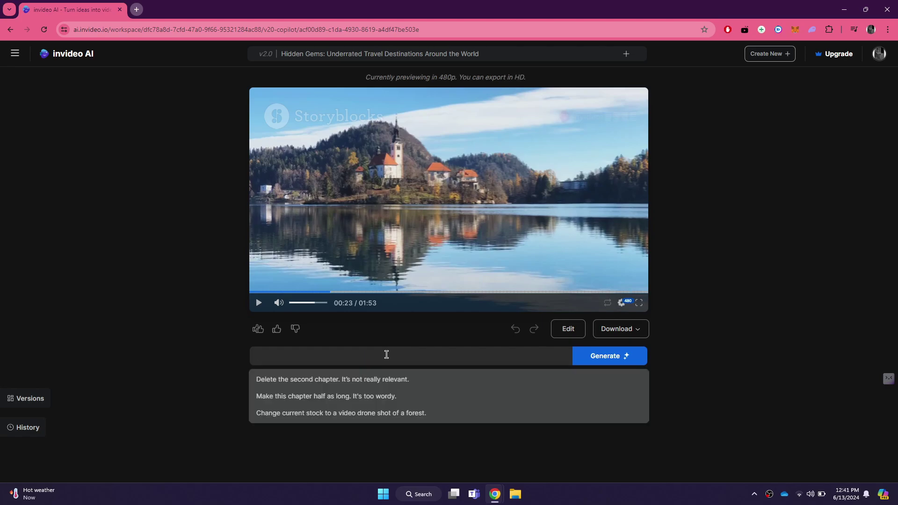
{"action": "type", "text": "replace the "}
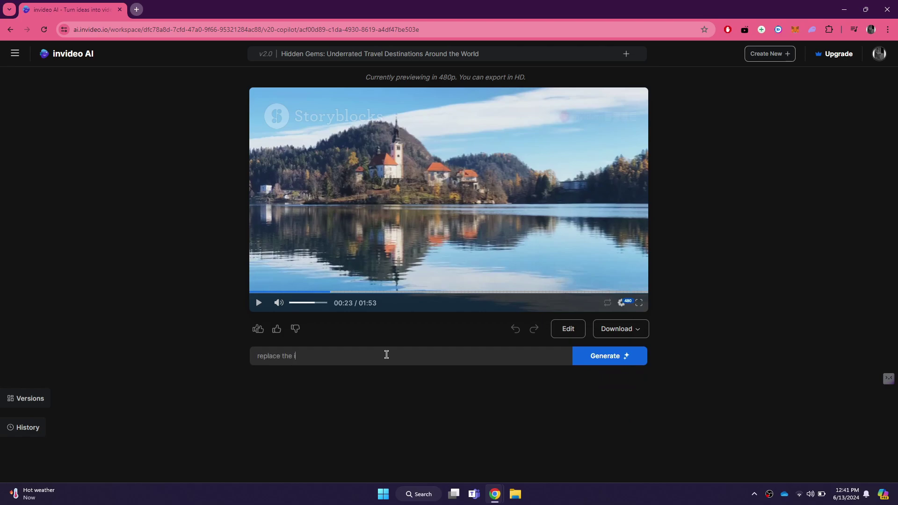
{"action": "type", "text": "intro shot with a drone shot"}
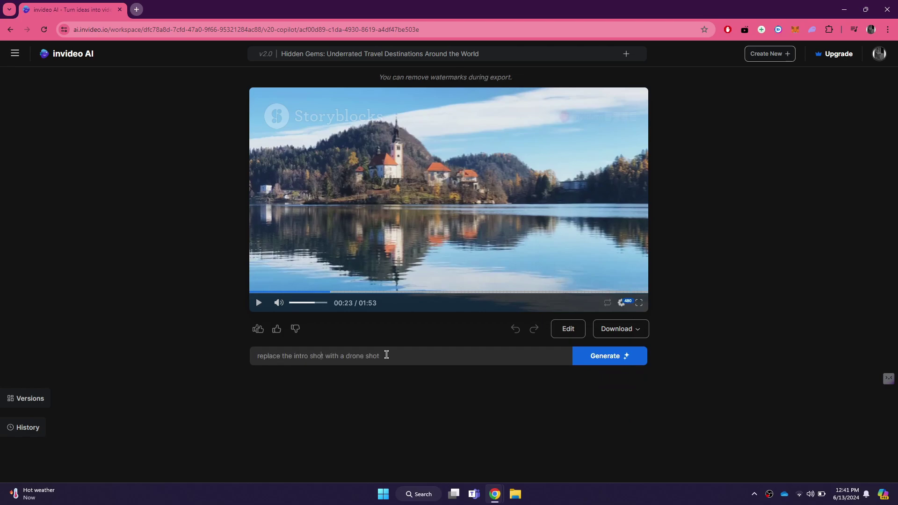
{"action": "key", "text": "Right"}
{"action": "key", "text": "ctrl+shift+Left"}
{"action": "type", "text": "clip"}
{"action": "key", "text": "End"}
{"action": "left_click", "coordinate": [645, 354]}
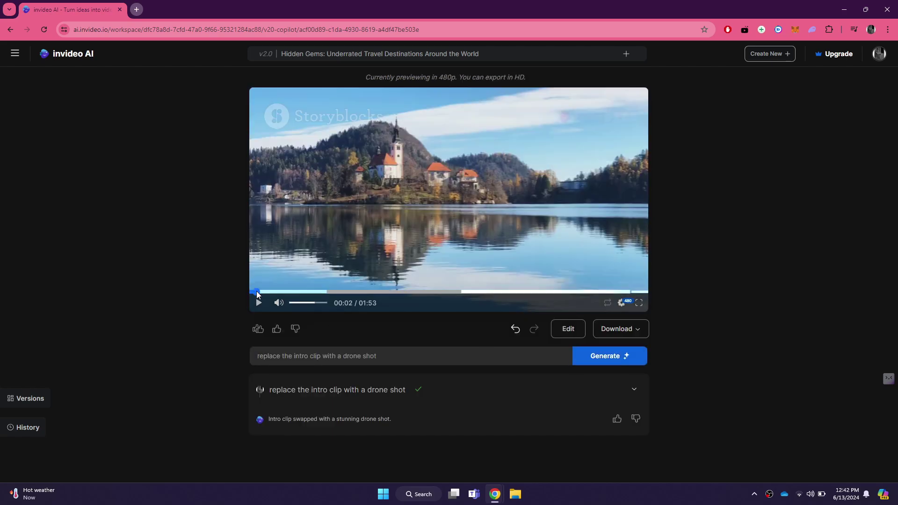
- Replay the new city drone intro from the start, pause at 0:06, and open the side navigation
{"action": "left_click", "coordinate": [251, 292]}
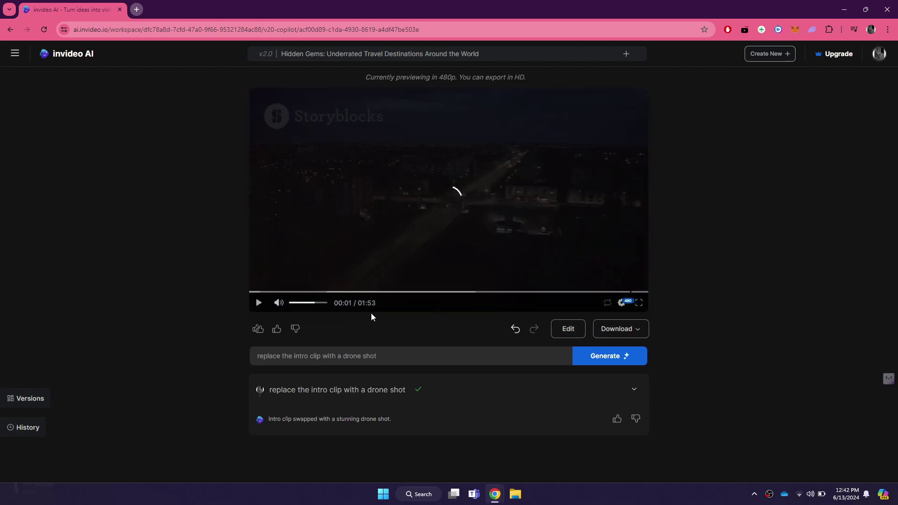
{"action": "left_click", "coordinate": [258, 303]}
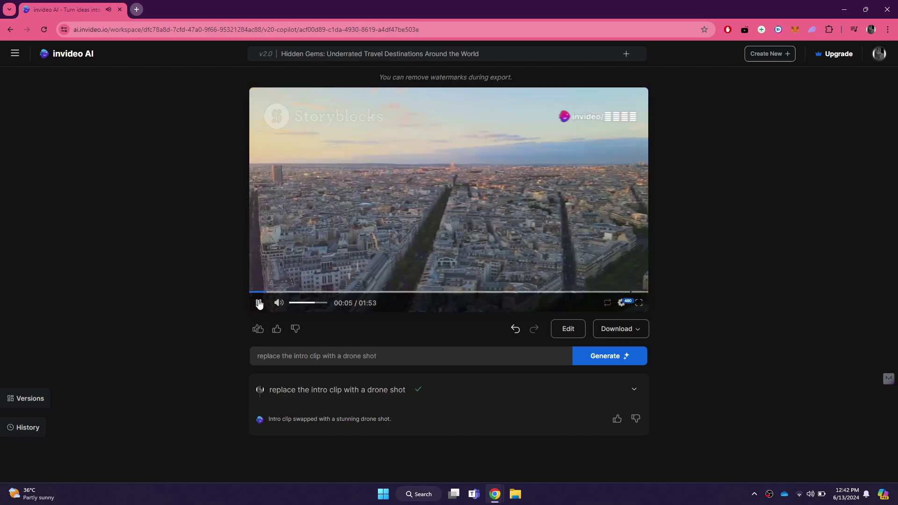
{"action": "left_click", "coordinate": [259, 303]}
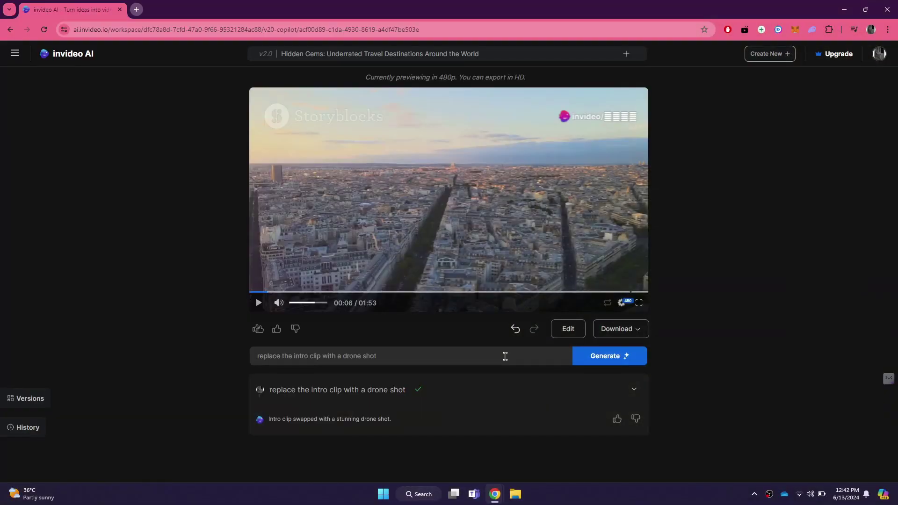
{"action": "left_click", "coordinate": [15, 54]}
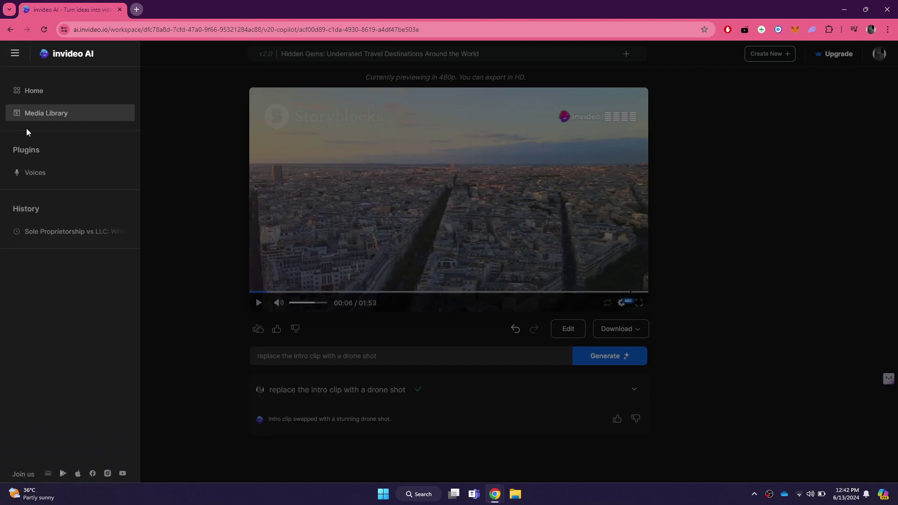
- Visit the Voices cloning page, then return to the Hidden Gems travel video
{"action": "left_click", "coordinate": [38, 177]}
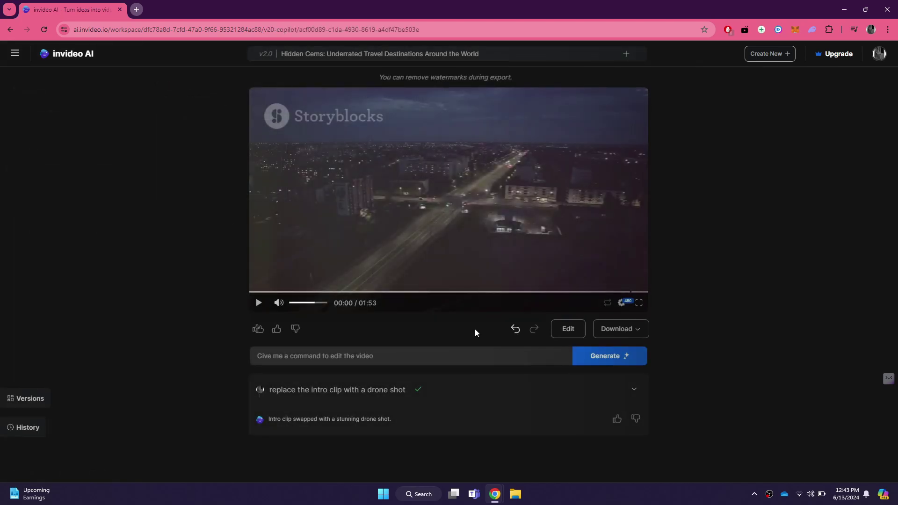
- Draft a voiceover-change prompt, then begin a new request in the Extreme Adventure Tourism project
{"action": "left_click", "coordinate": [380, 355]}
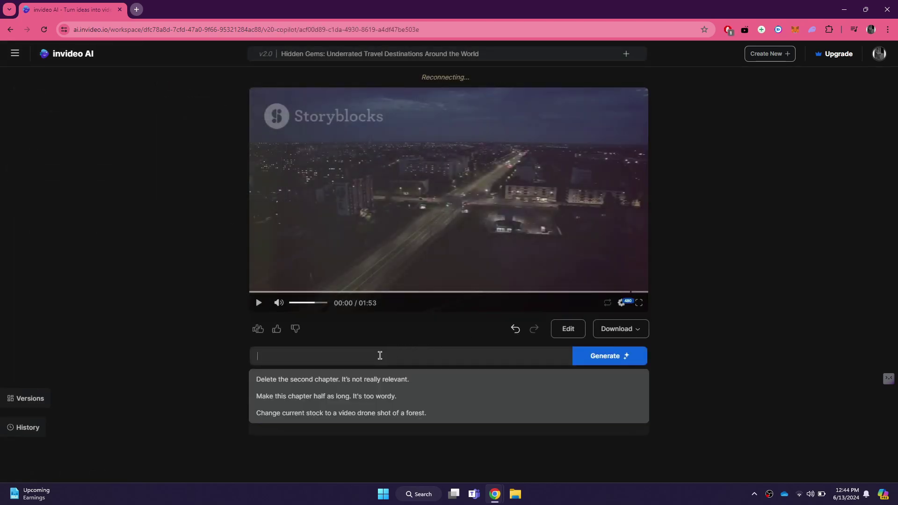
{"action": "type", "text": "c"}
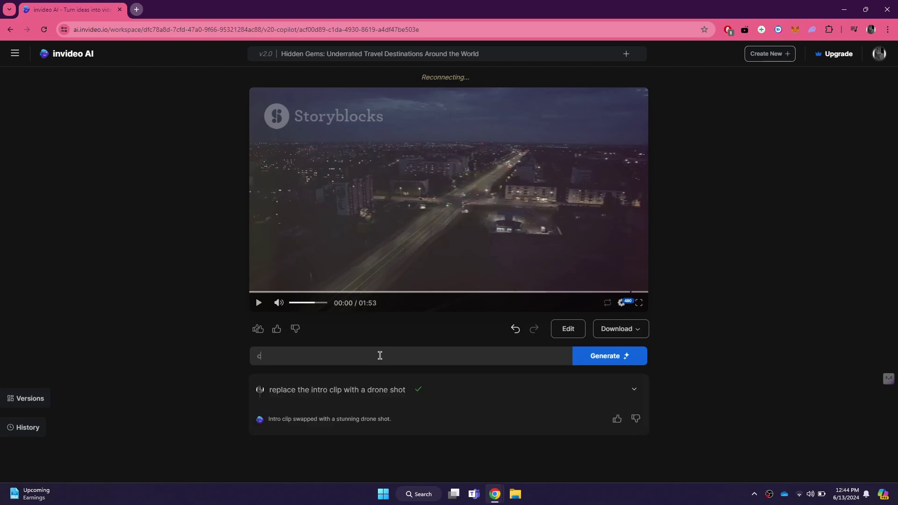
{"action": "type", "text": "hange the voice "}
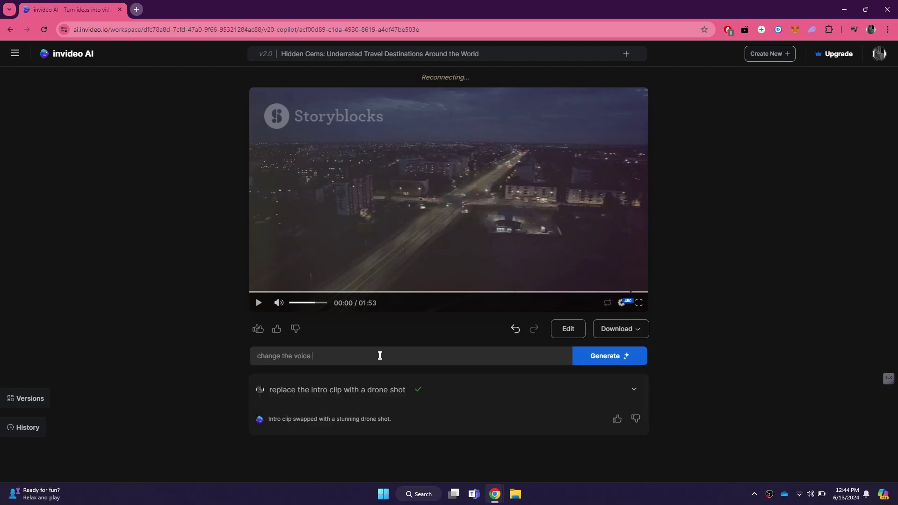
{"action": "type", "text": "over to XYZ voice"}
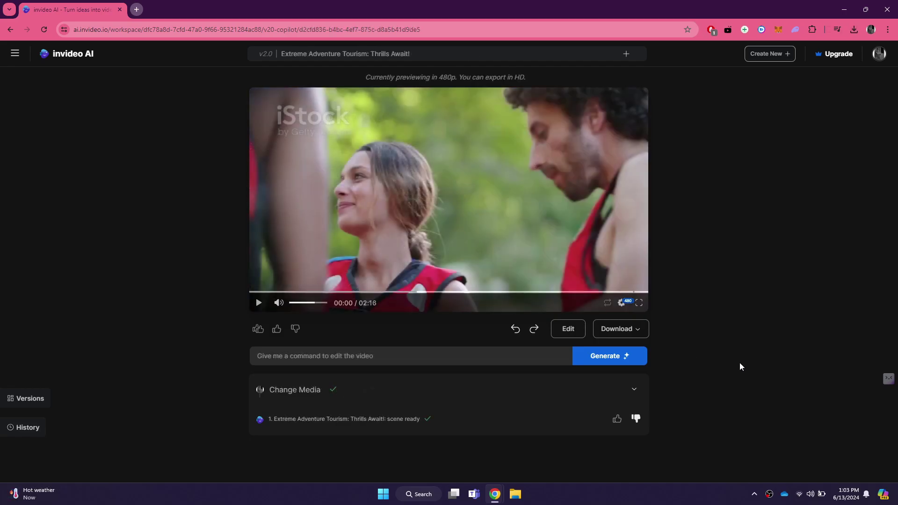
{"action": "left_click", "coordinate": [522, 358]}
- Request 'change the voice over language to spanish' and preview the regenerated 1:46 video
{"action": "type", "text": "change the vo"}
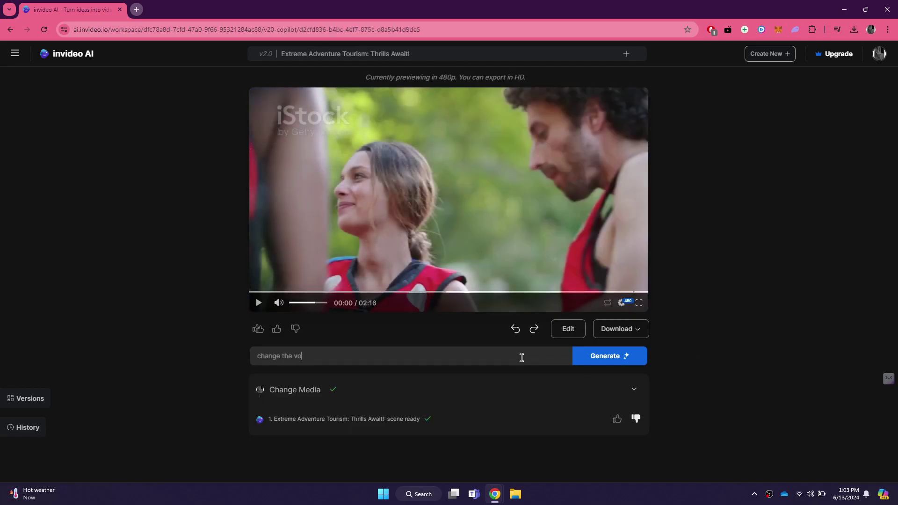
{"action": "type", "text": "ice over language to spanish"}
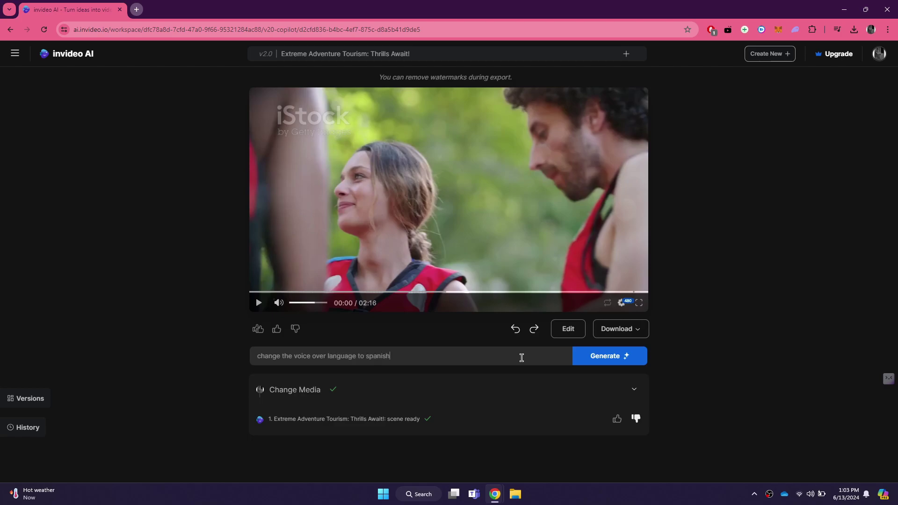
{"action": "key", "text": "Return"}
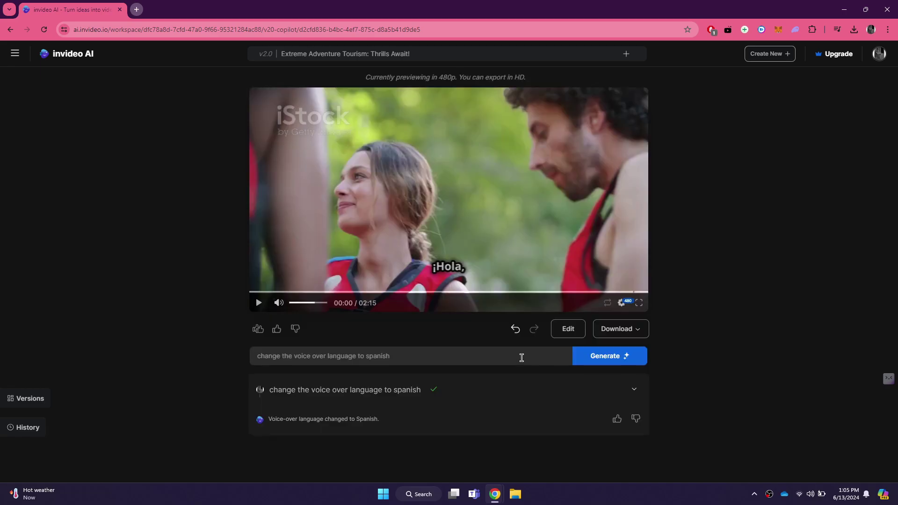
{"action": "left_click", "coordinate": [459, 215]}
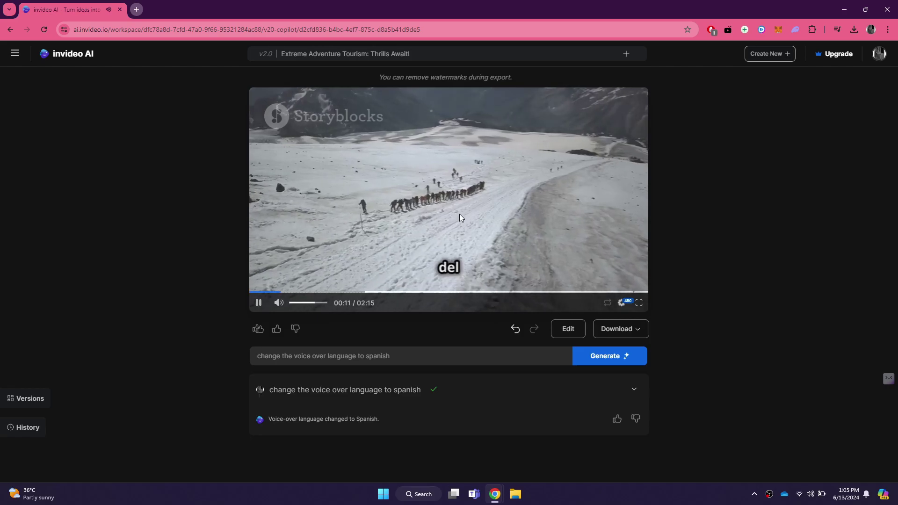
{"action": "left_click", "coordinate": [460, 214]}
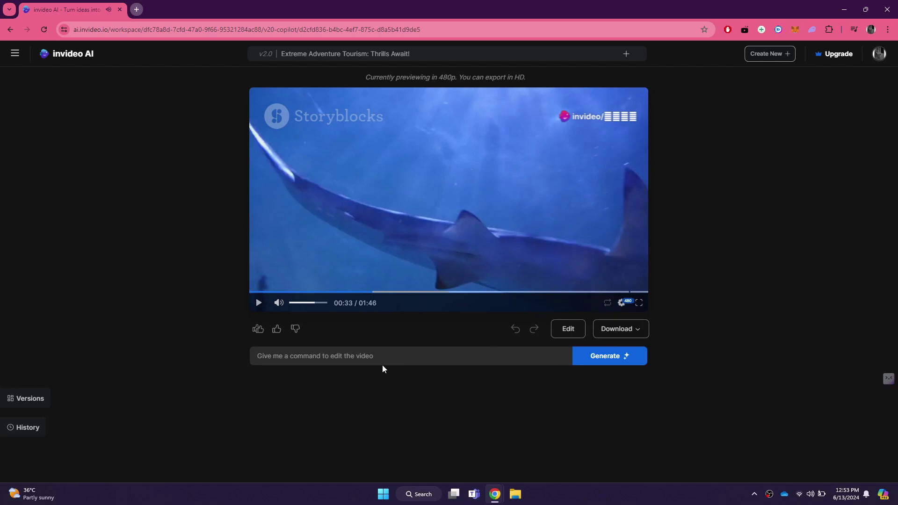
- Submit 'change the voice over to that of a female' to regenerate the voiceover
{"action": "left_click", "coordinate": [369, 356]}
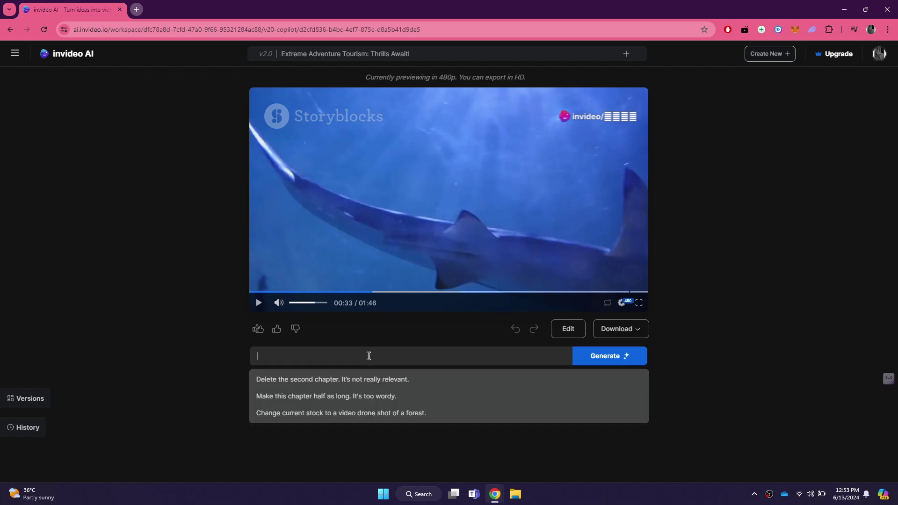
{"action": "type", "text": "change the voice over to "}
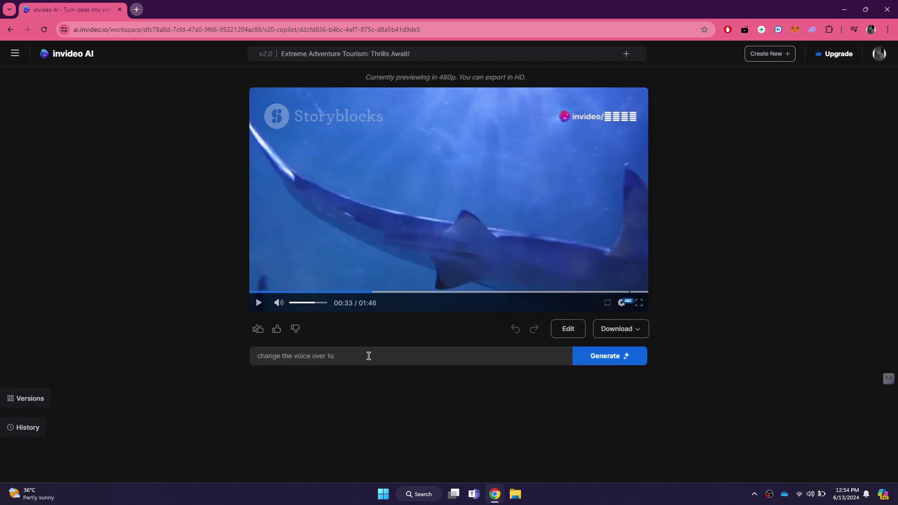
{"action": "type", "text": "tha"}
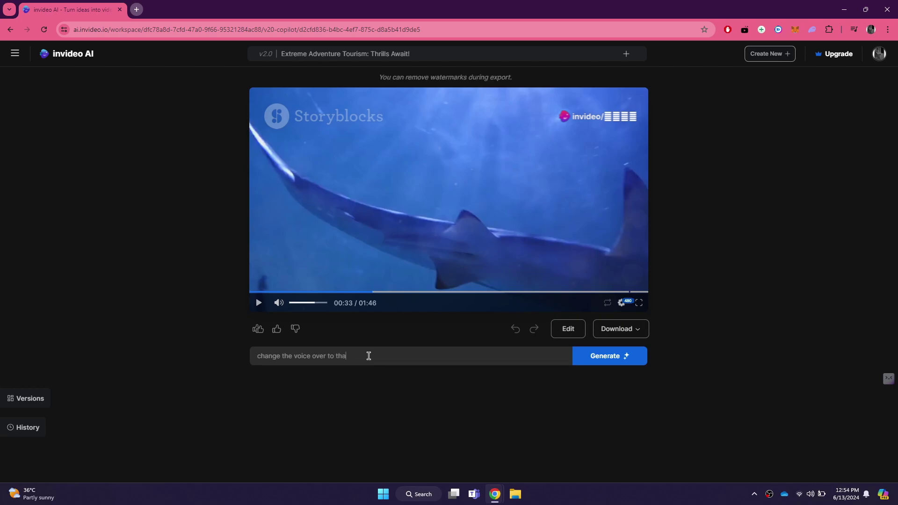
{"action": "type", "text": "t of a female"}
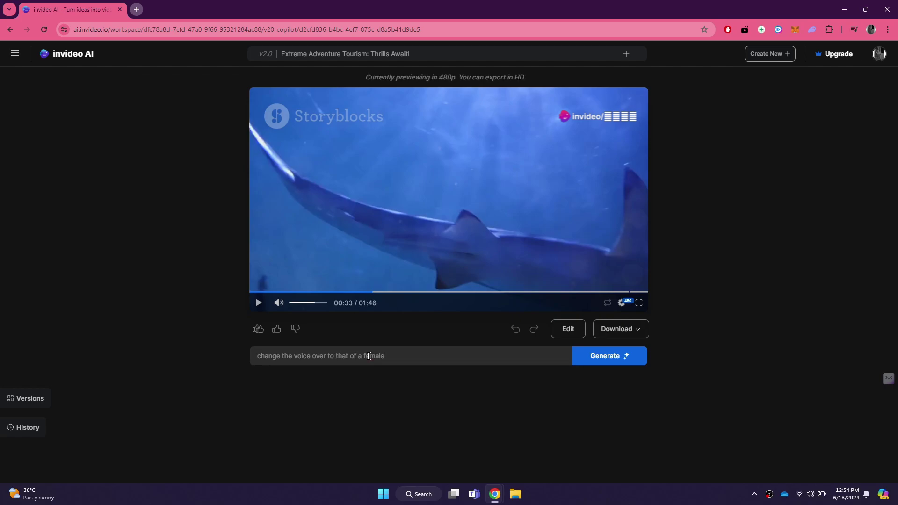
{"action": "key", "text": "Return"}
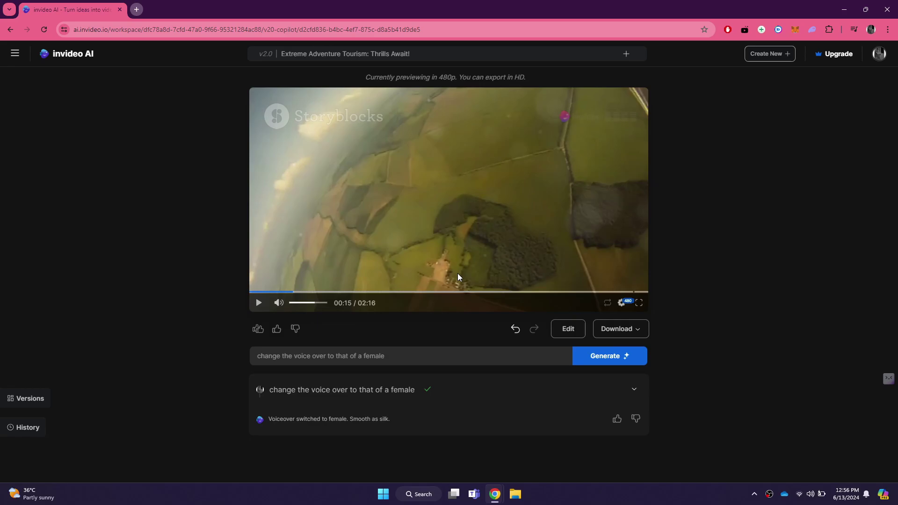
- In the media editor, select the opening misty-forest clip, Media 1
{"action": "left_click", "coordinate": [569, 328]}
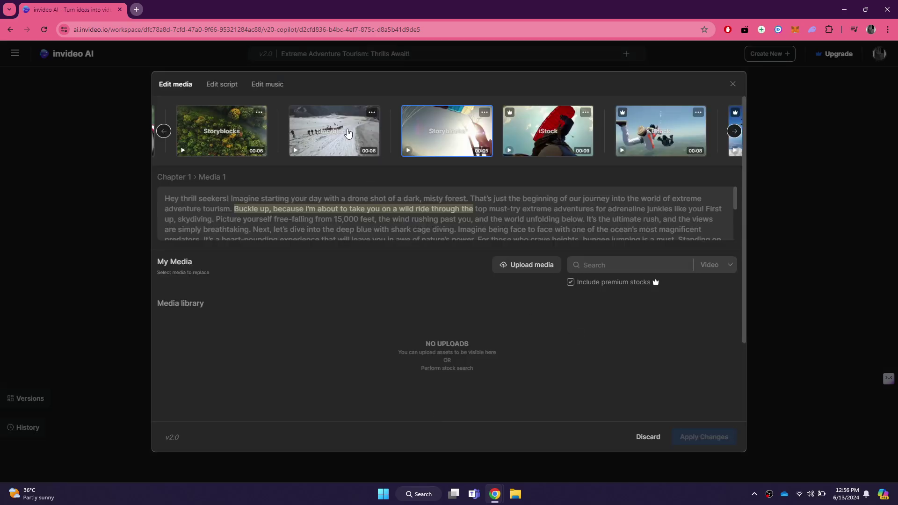
{"action": "left_click", "coordinate": [348, 134]}
{"action": "left_click", "coordinate": [570, 141]}
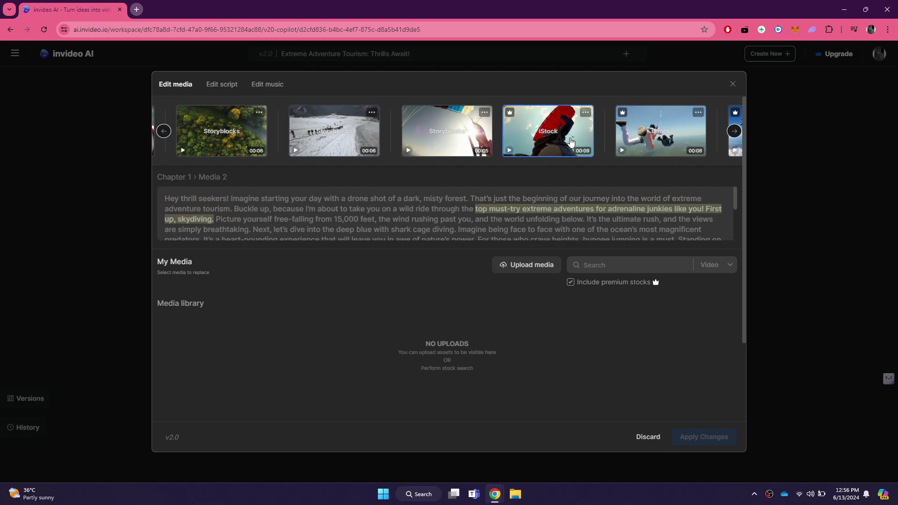
{"action": "scroll", "coordinate": [514, 135], "scroll_direction": "left", "scroll_amount": 2}
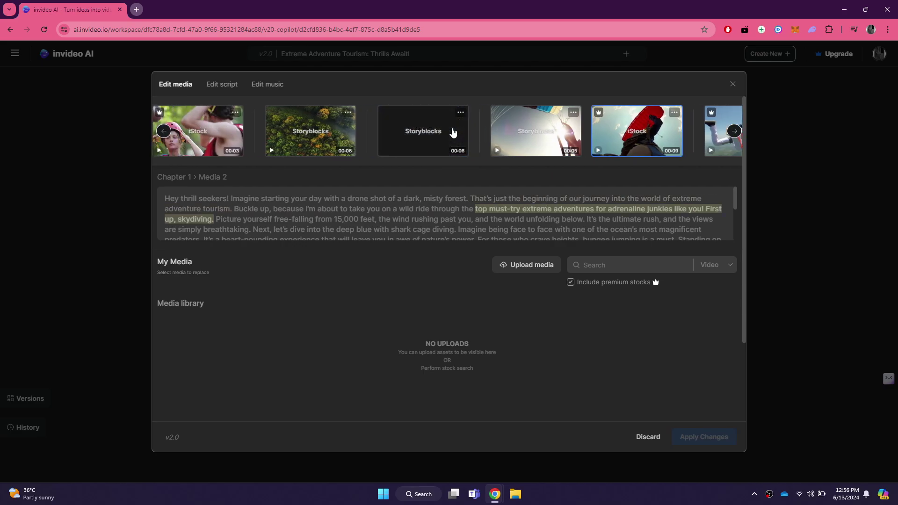
{"action": "left_click", "coordinate": [330, 133]}
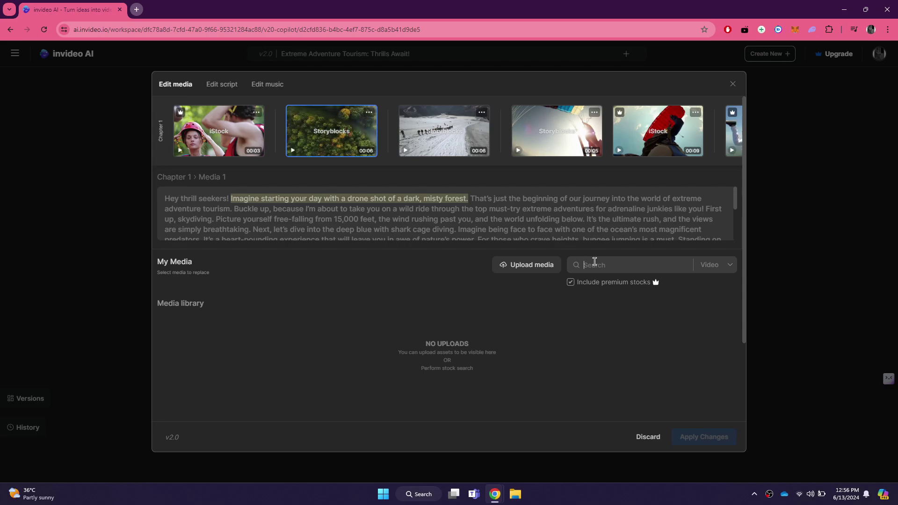
- Replace it with an iStock 'forest' stock clip, apply changes, and bring up the script
{"action": "type", "text": "forest"}
{"action": "key", "text": "Return"}
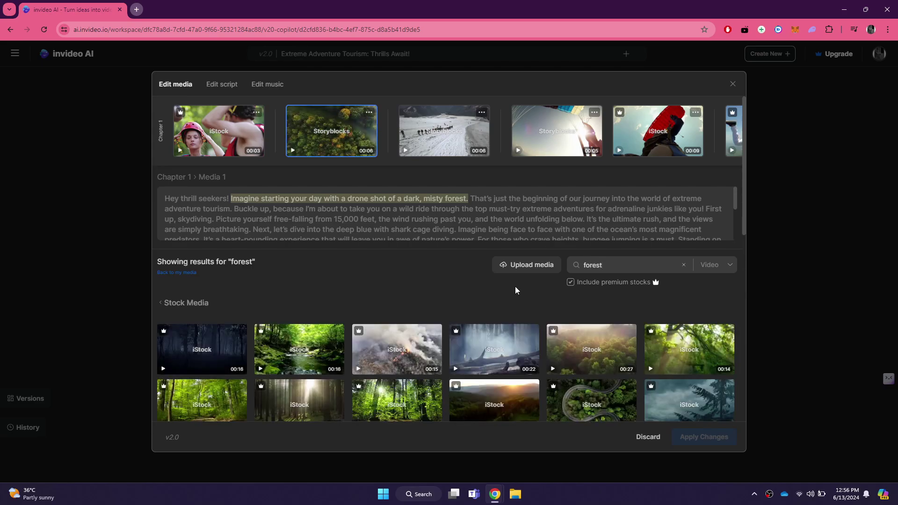
{"action": "scroll", "coordinate": [516, 290], "scroll_direction": "down", "scroll_amount": 3}
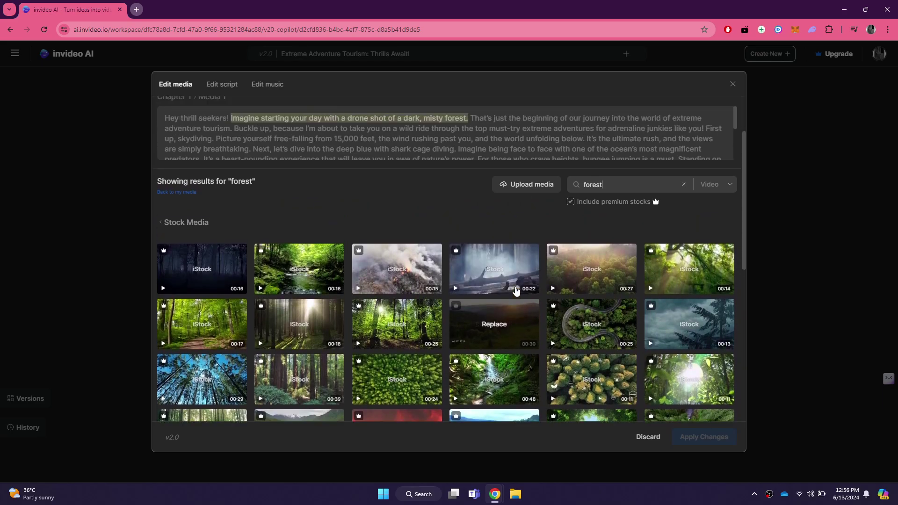
{"action": "scroll", "coordinate": [515, 291], "scroll_direction": "up", "scroll_amount": 1}
{"action": "left_click", "coordinate": [589, 276]}
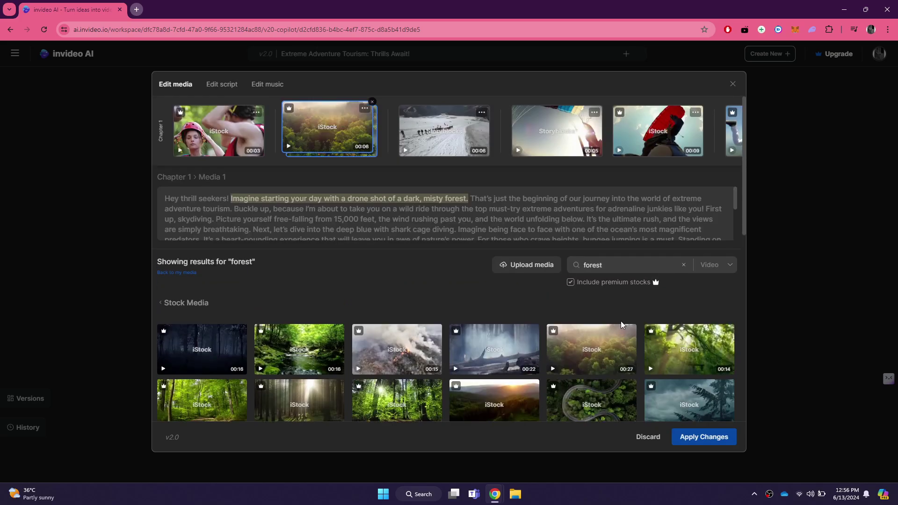
{"action": "left_click", "coordinate": [705, 437]}
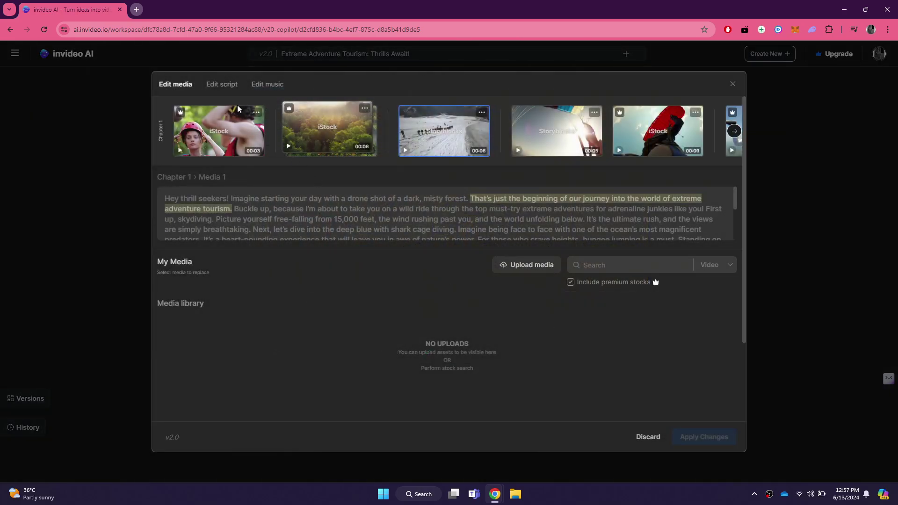
{"action": "left_click", "coordinate": [231, 89]}
- Scroll through the script lines and background music library, then close the editor unchanged
{"action": "scroll", "coordinate": [481, 251], "scroll_direction": "down", "scroll_amount": 2}
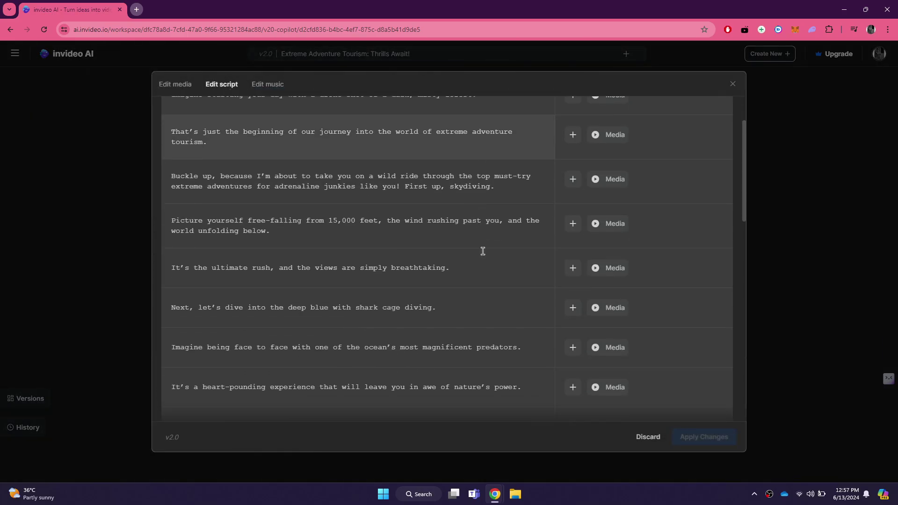
{"action": "scroll", "coordinate": [483, 250], "scroll_direction": "down", "scroll_amount": 2}
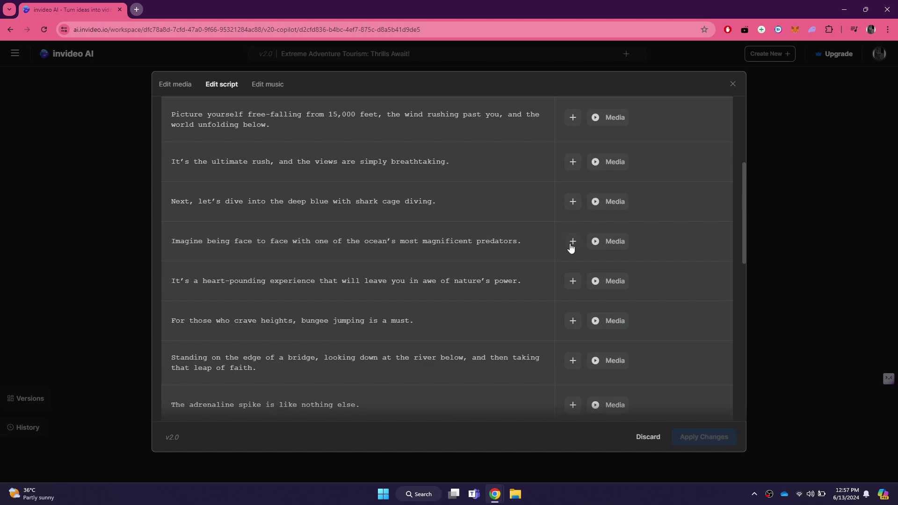
{"action": "scroll", "coordinate": [505, 250], "scroll_direction": "down", "scroll_amount": 1}
{"action": "scroll", "coordinate": [505, 251], "scroll_direction": "up", "scroll_amount": 5}
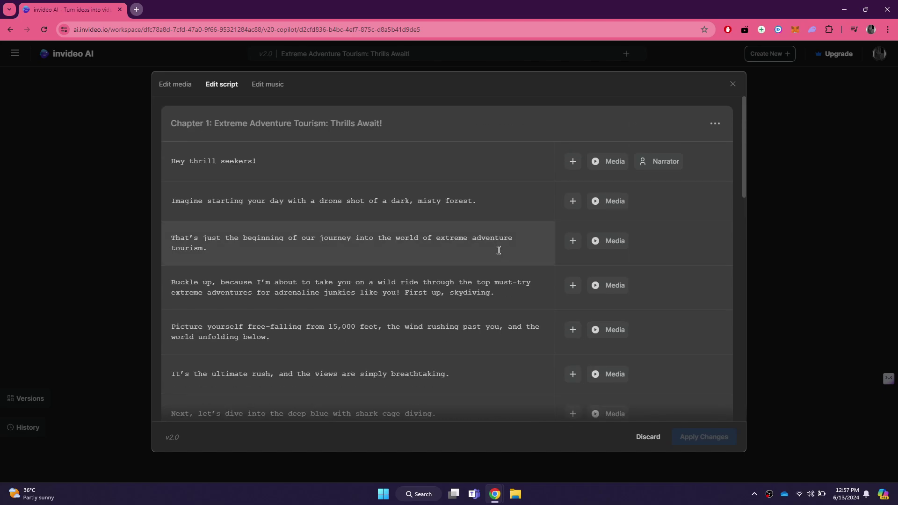
{"action": "left_click", "coordinate": [278, 86]}
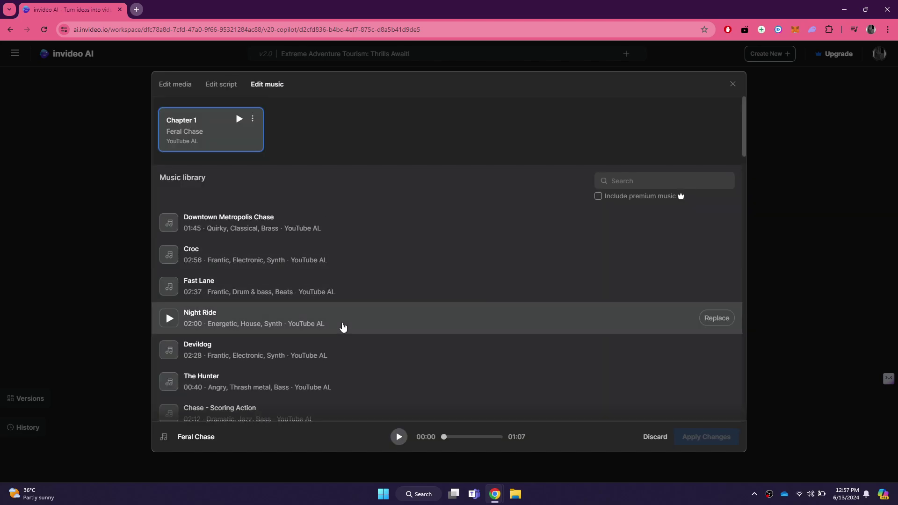
{"action": "scroll", "coordinate": [341, 327], "scroll_direction": "down", "scroll_amount": 6}
{"action": "scroll", "coordinate": [341, 326], "scroll_direction": "up", "scroll_amount": 6}
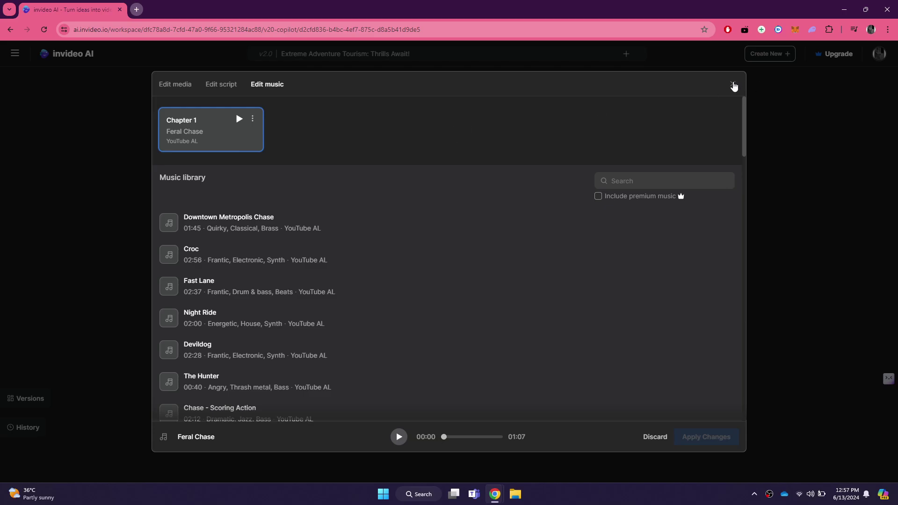
{"action": "left_click", "coordinate": [732, 85]}
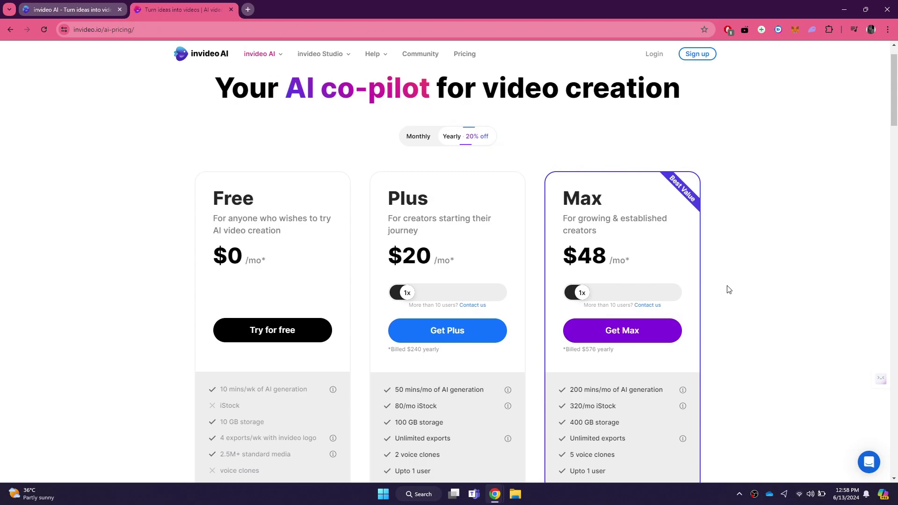
- Review the Free $0, Plus $20/mo and Max $48/mo plans, then return to the project tab
{"action": "scroll", "coordinate": [728, 289], "scroll_direction": "down", "scroll_amount": 2}
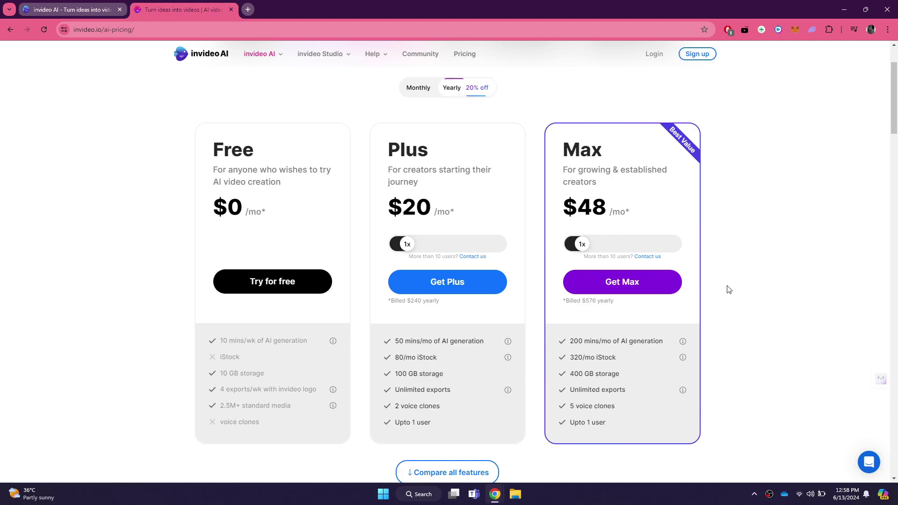
{"action": "scroll", "coordinate": [728, 290], "scroll_direction": "down", "scroll_amount": 1}
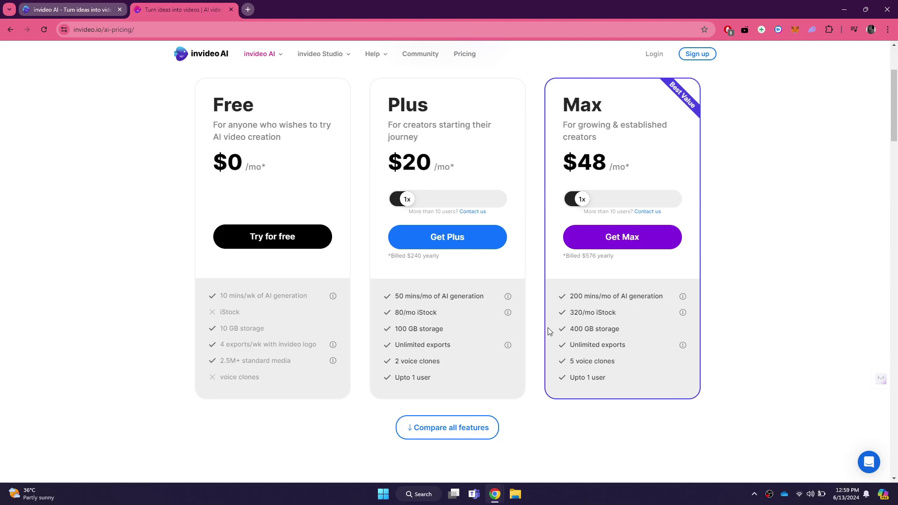
{"action": "left_click", "coordinate": [81, 6]}
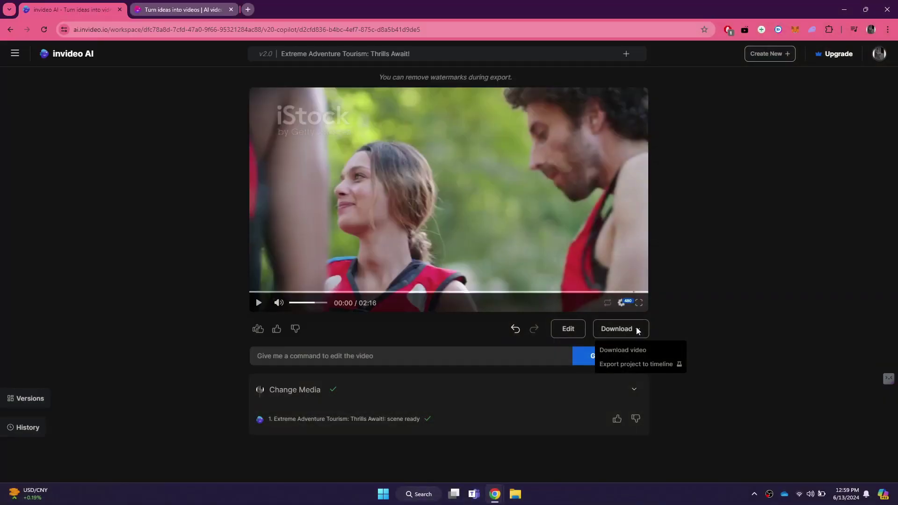
- Set the download to Normal branding and Stock watermarks at 1080p
{"action": "left_click", "coordinate": [637, 350]}
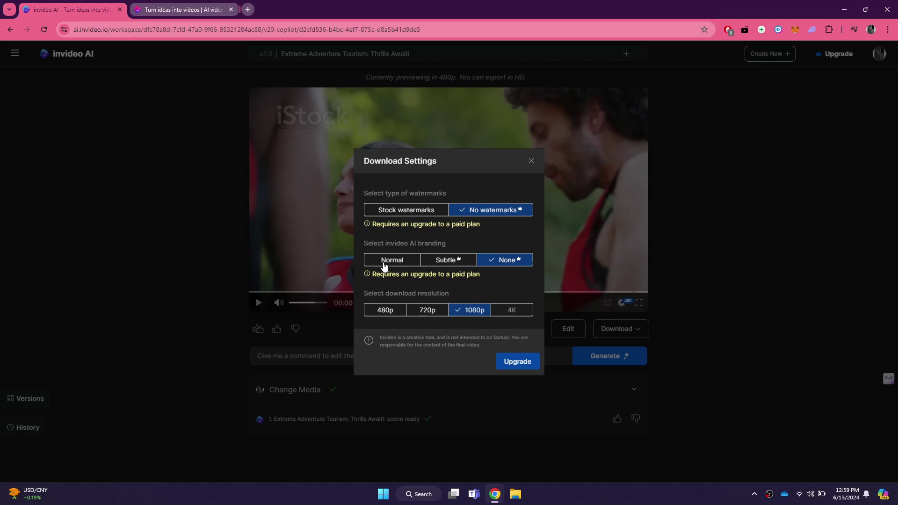
{"action": "left_click", "coordinate": [383, 265]}
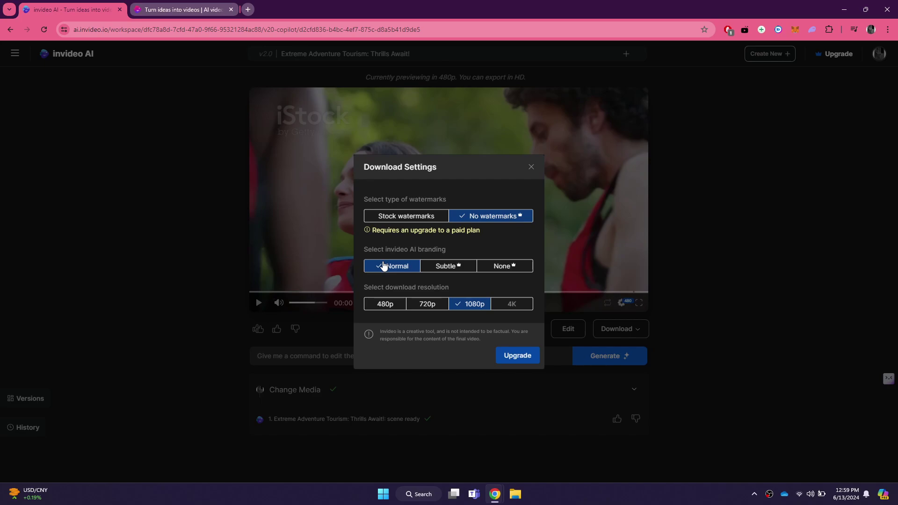
{"action": "left_click", "coordinate": [406, 223]}
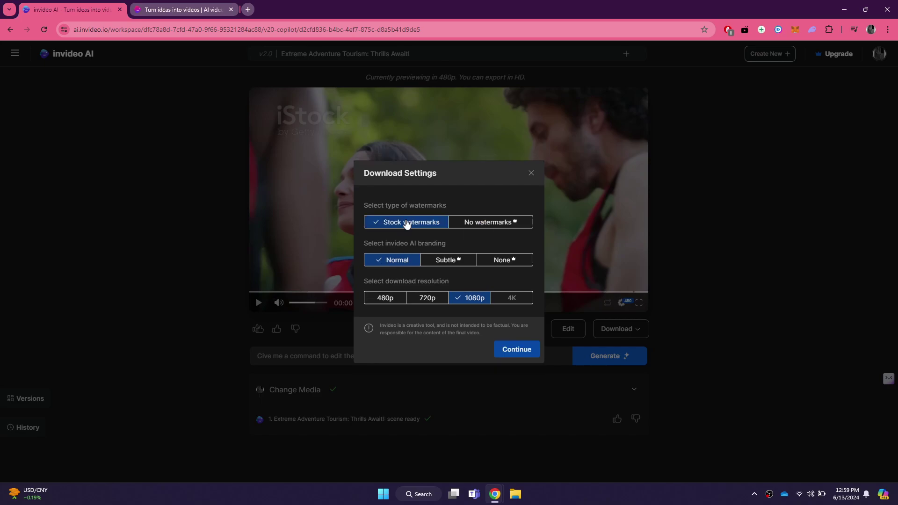